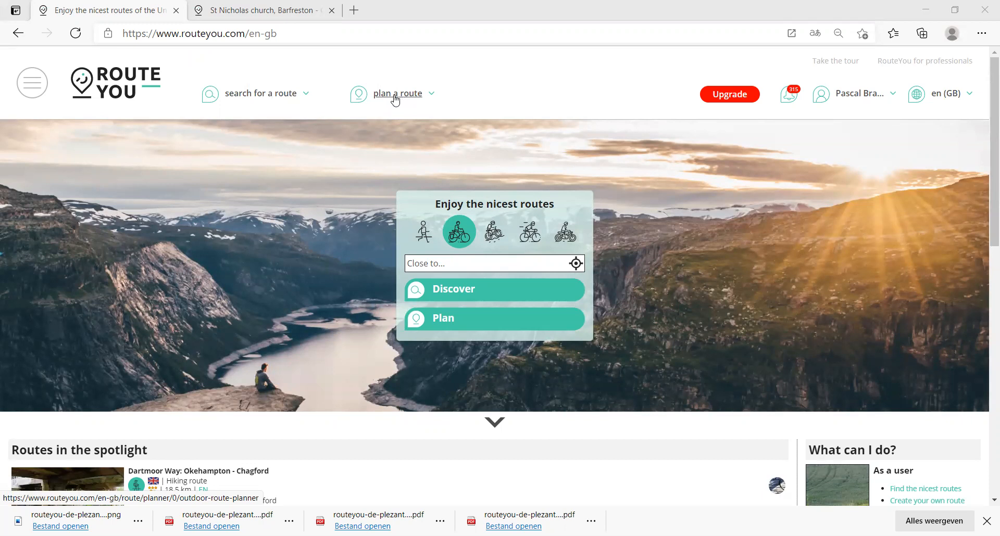
# Open the route planner to create a new route.
pyautogui.click(396, 101)
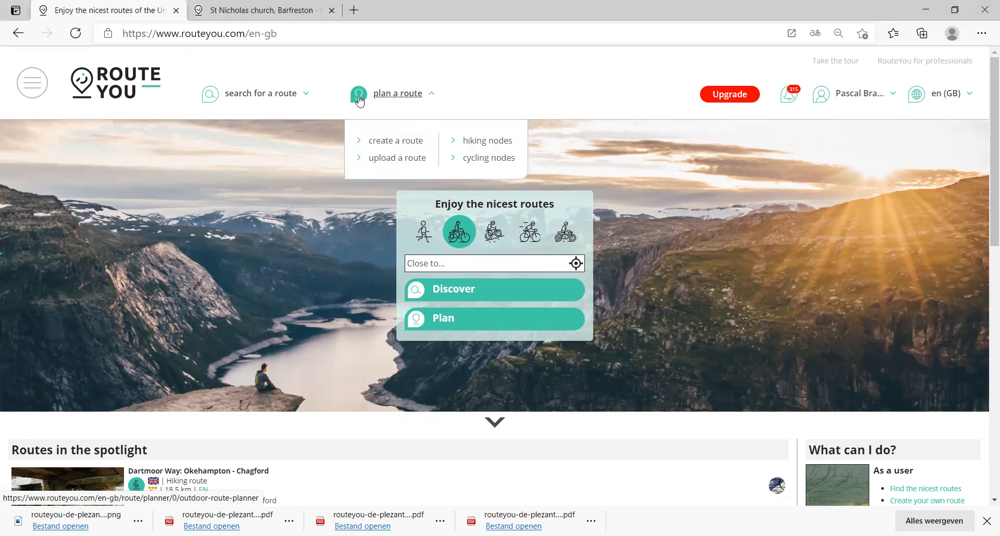
pyautogui.click(390, 148)
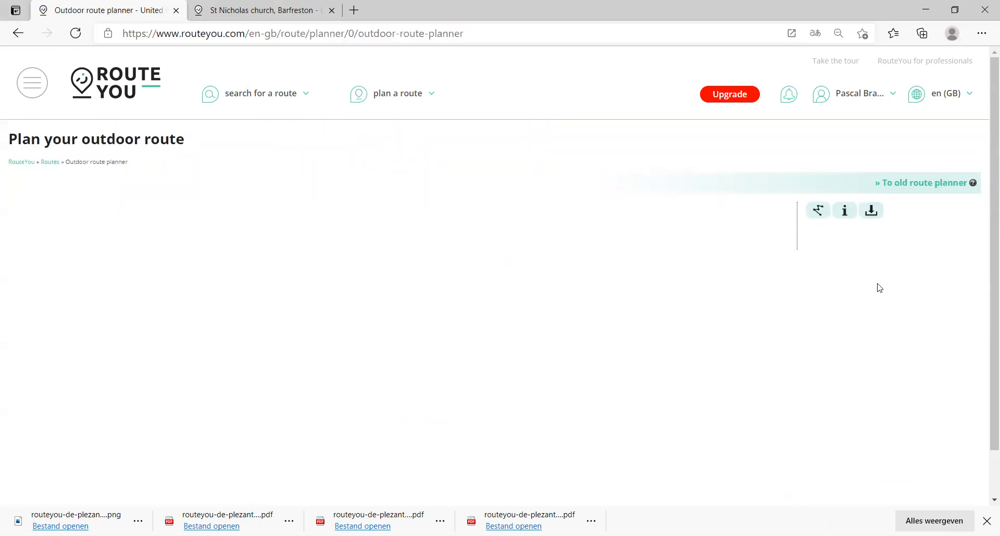
pyautogui.scroll(-2, 986, 200)
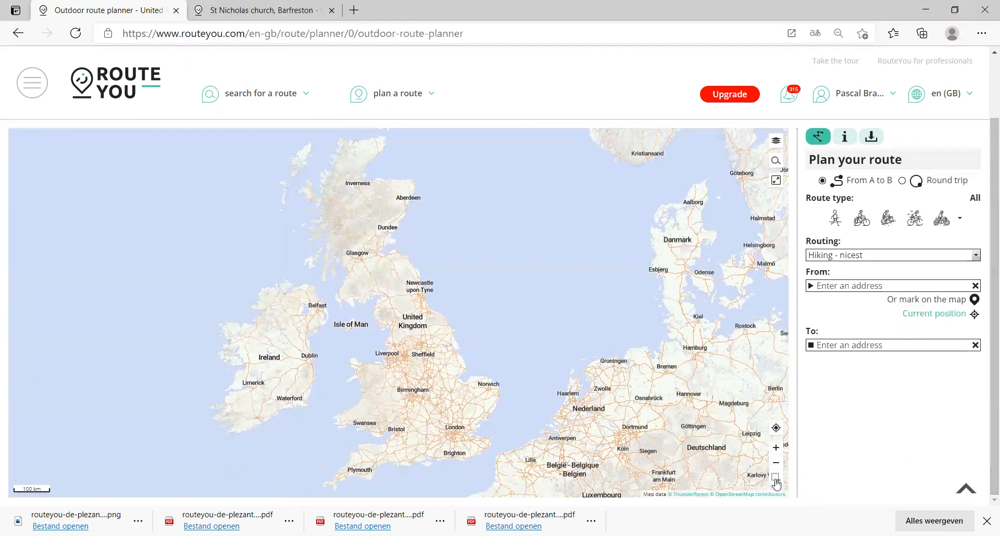
# Set the route type to Walking route and the routing to Hiking - shortest.
pyautogui.click(777, 480)
pyautogui.moveTo(455, 435); pyautogui.dragTo(508, 468)
pyautogui.scroll(2, 449, 253)
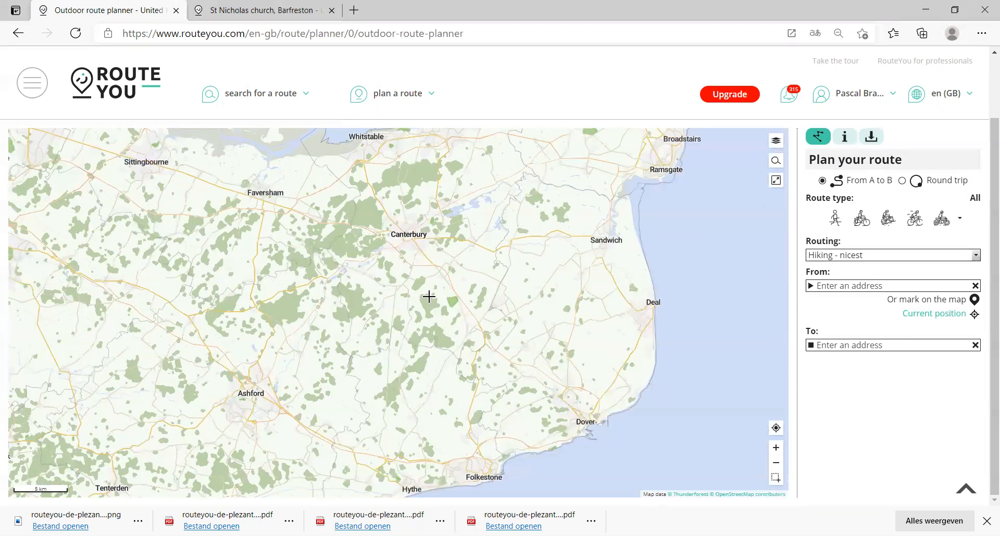
pyautogui.moveTo(384, 267); pyautogui.dragTo(411, 284)
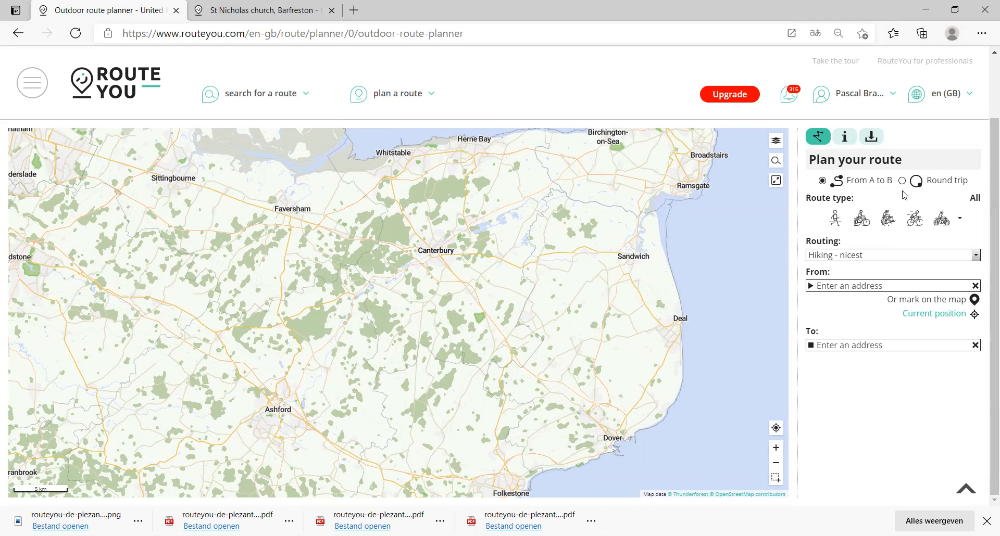
pyautogui.click(834, 219)
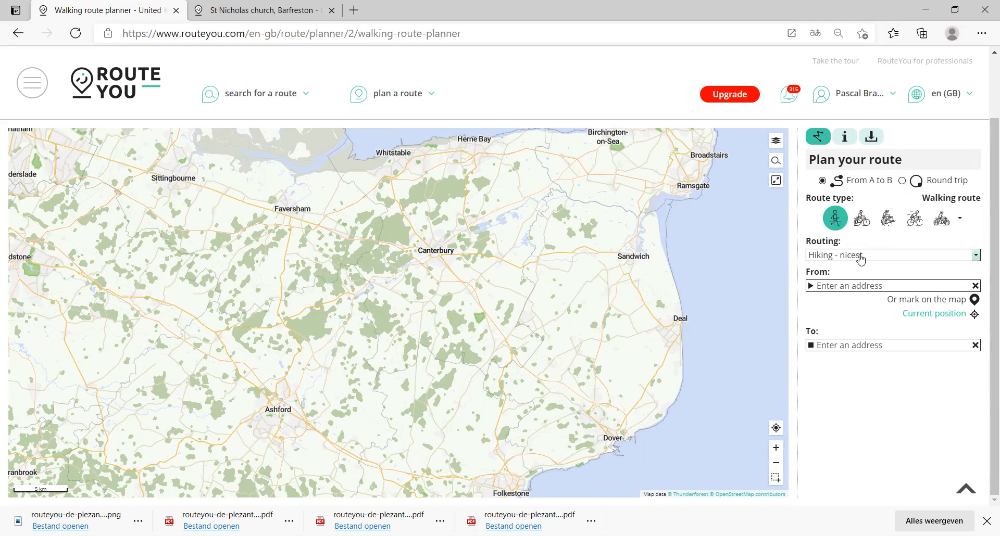
pyautogui.click(860, 259)
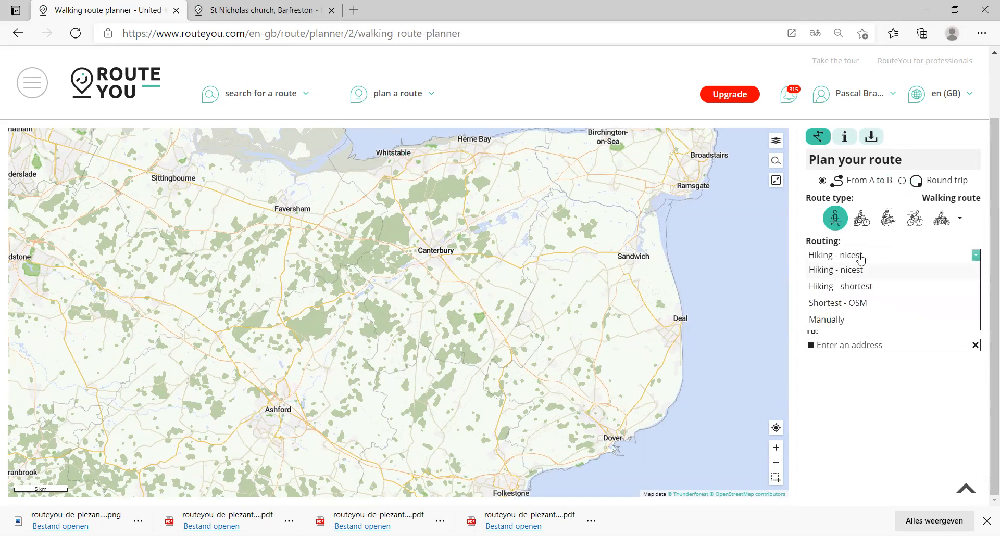
pyautogui.click(864, 288)
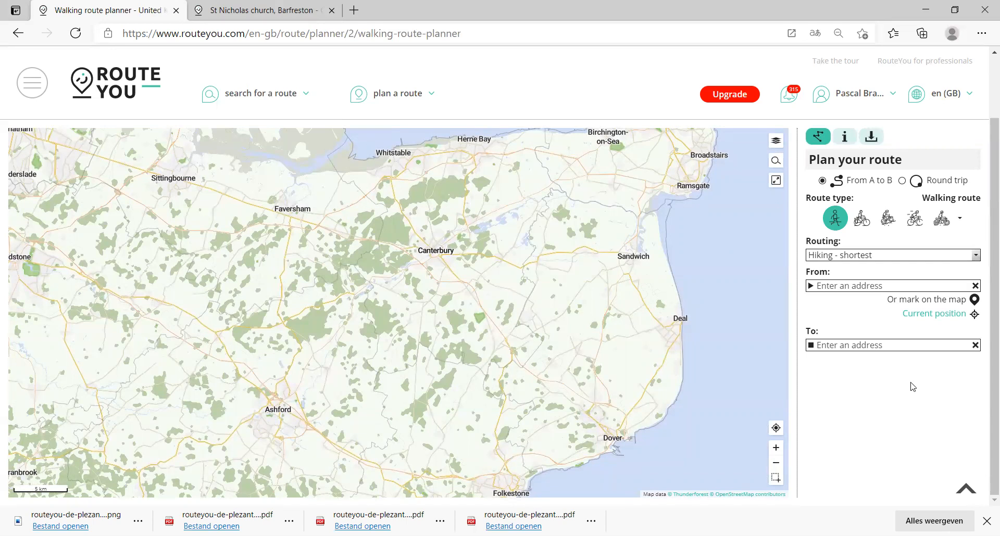
# Mark the route's starting point on the map in the centre of Canterbury.
pyautogui.scroll(2, 439, 252)
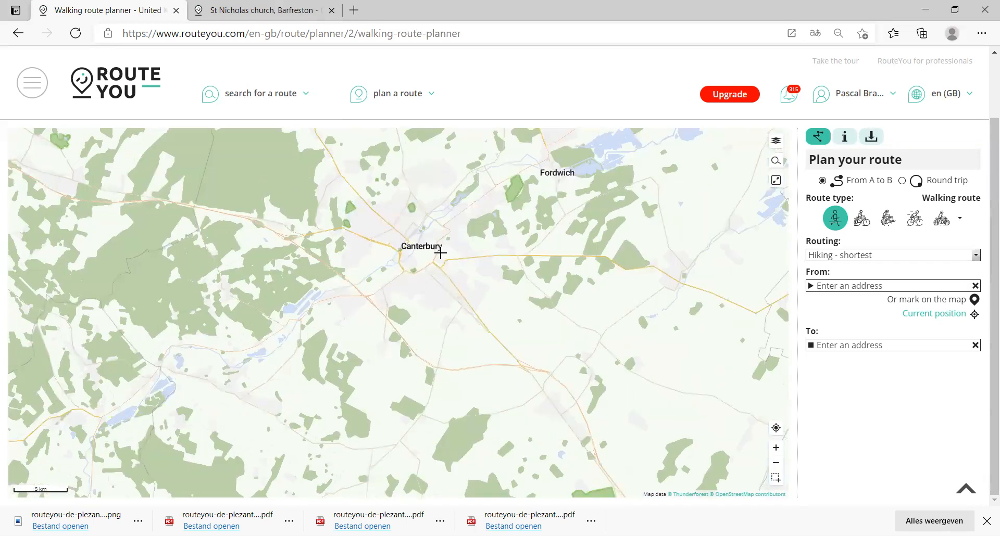
pyautogui.scroll(1, 422, 251)
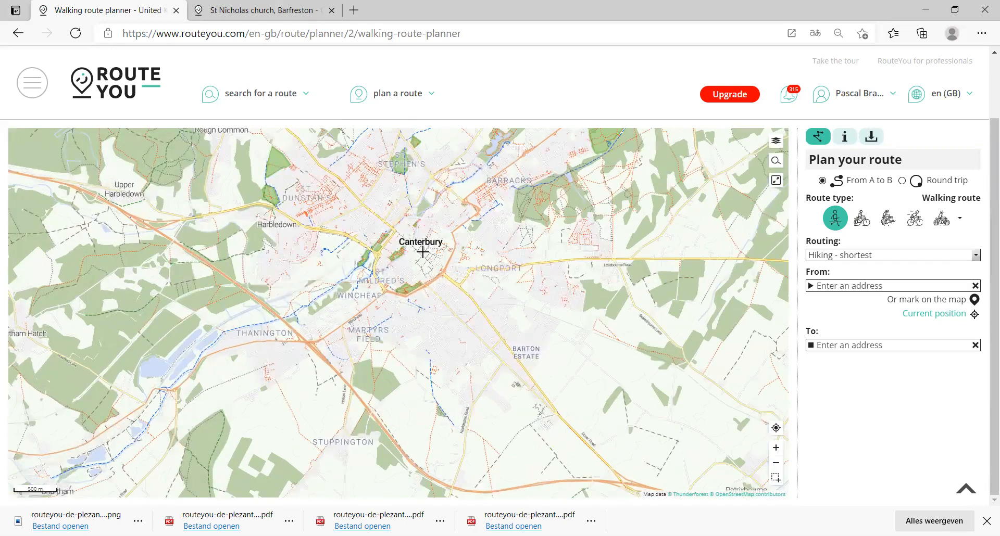
pyautogui.click(422, 251)
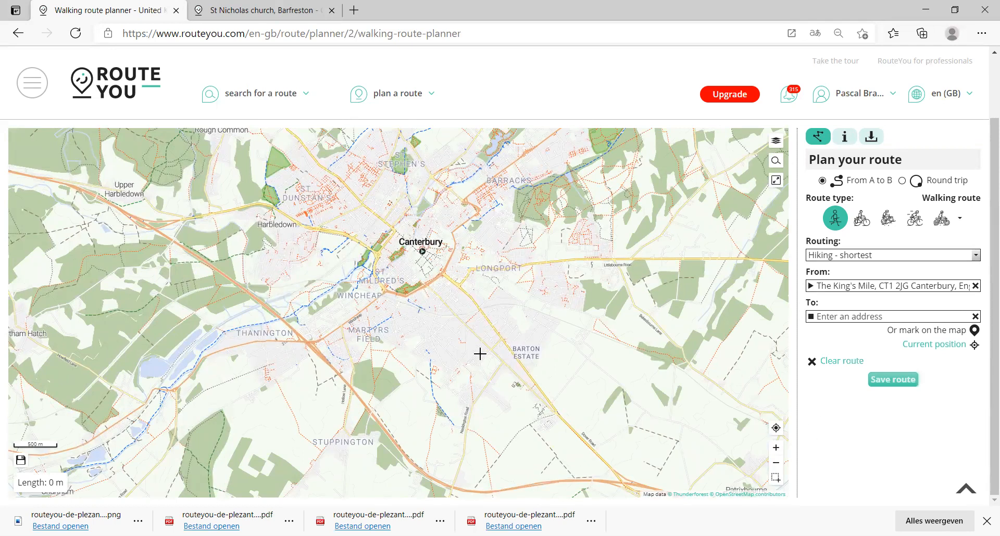
# Turn on the Routes map layer so existing routes around Canterbury are displayed.
pyautogui.scroll(-1, 455, 351)
pyautogui.scroll(-1, 505, 360)
pyautogui.moveTo(488, 432); pyautogui.dragTo(550, 345)
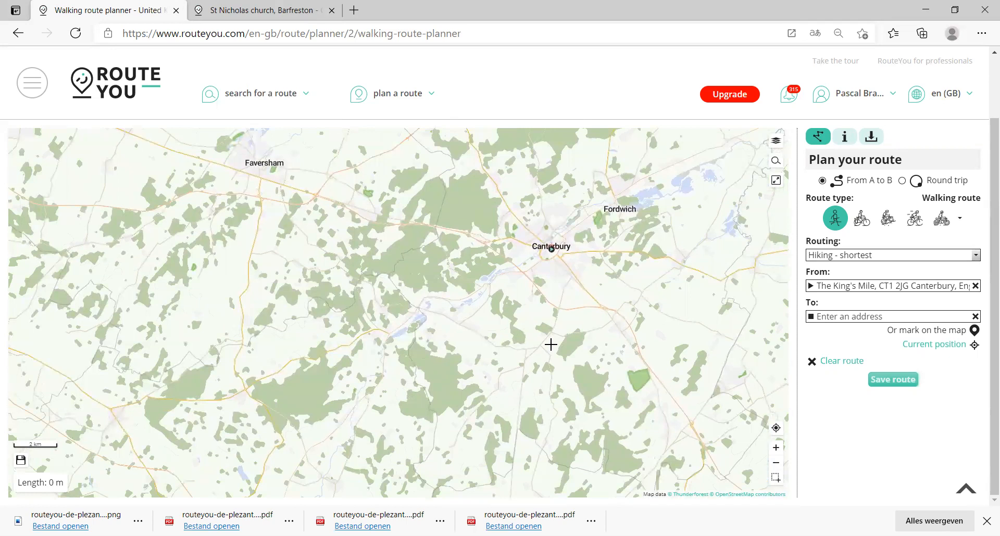
pyautogui.click(776, 145)
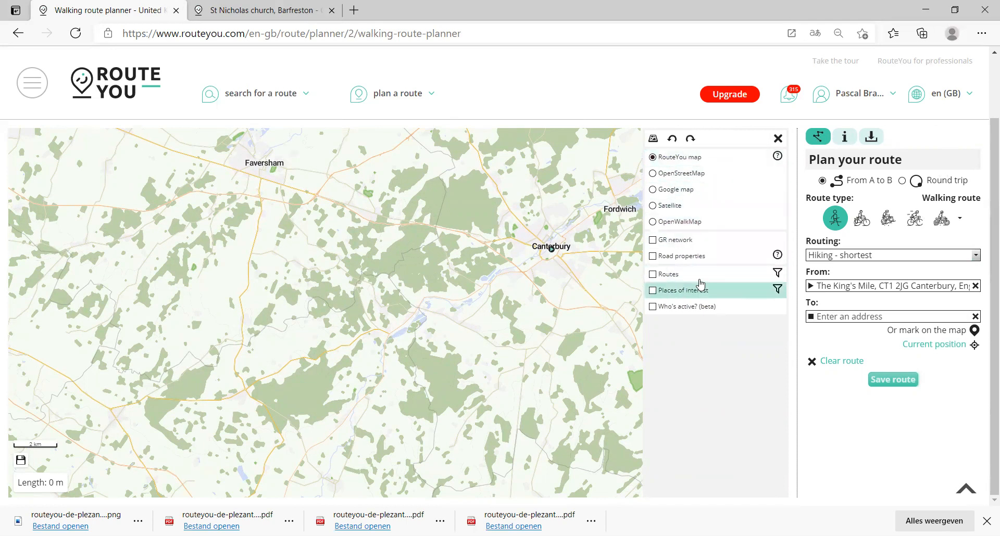
pyautogui.click(653, 276)
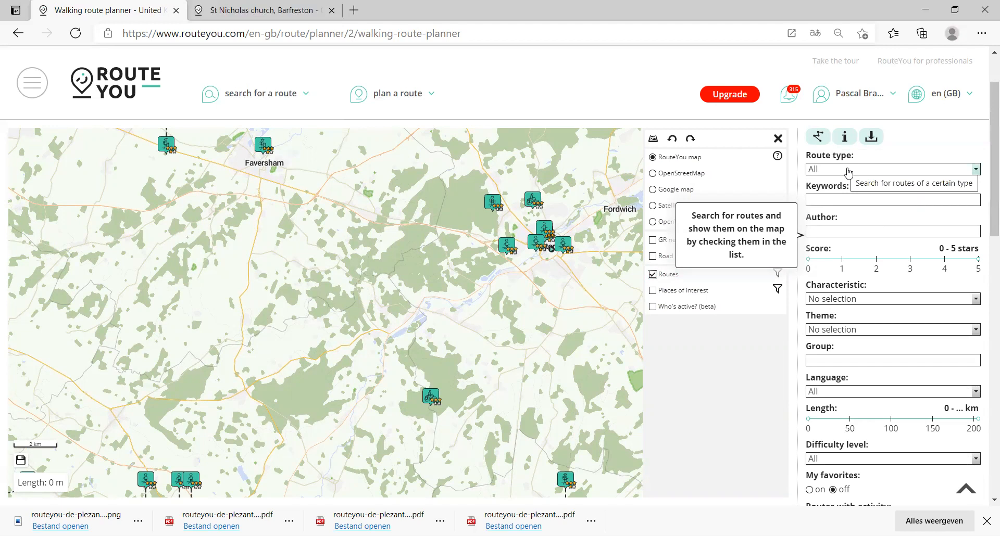
# Filter the displayed routes to the Walking route type with a score of 2 to 5 stars.
pyautogui.click(848, 172)
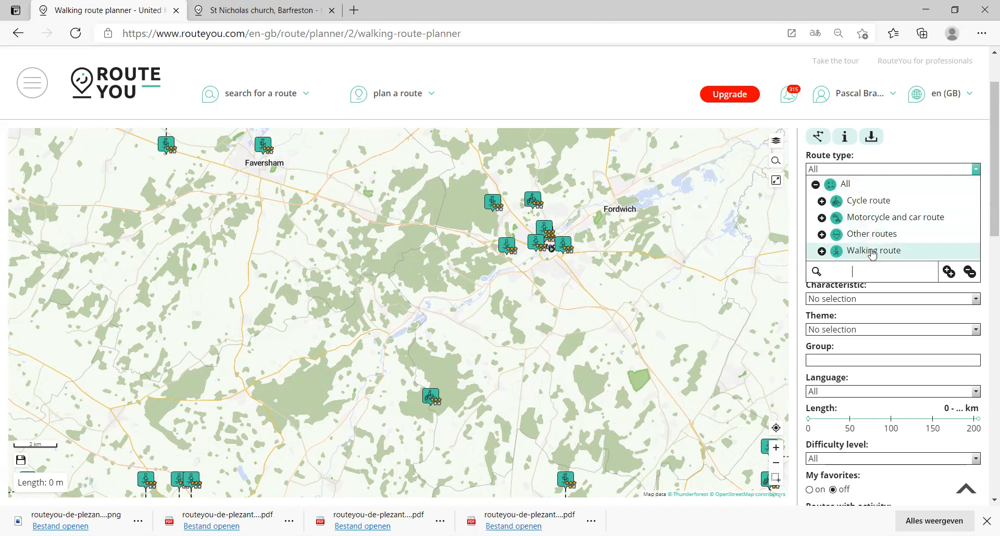
pyautogui.click(822, 252)
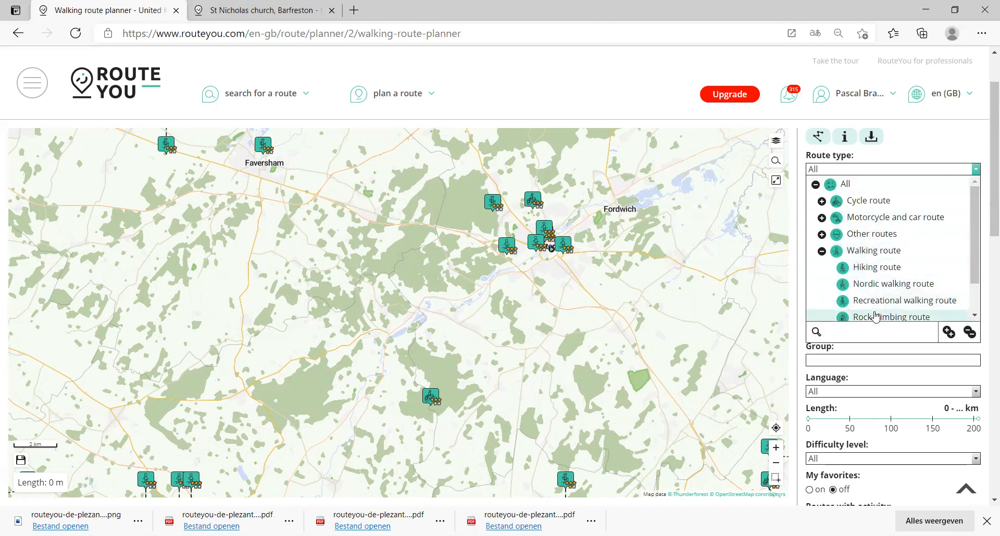
pyautogui.click(879, 255)
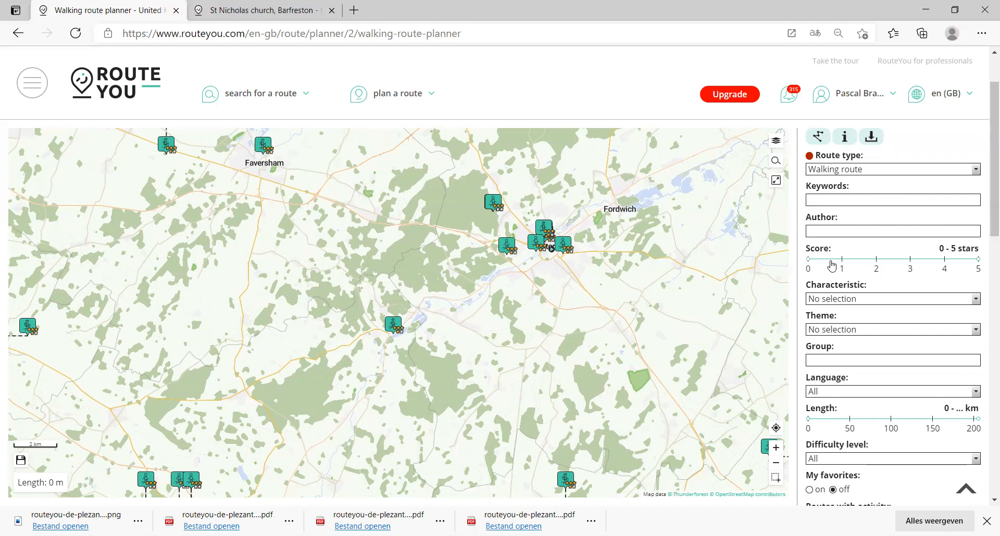
pyautogui.moveTo(809, 263); pyautogui.dragTo(894, 269)
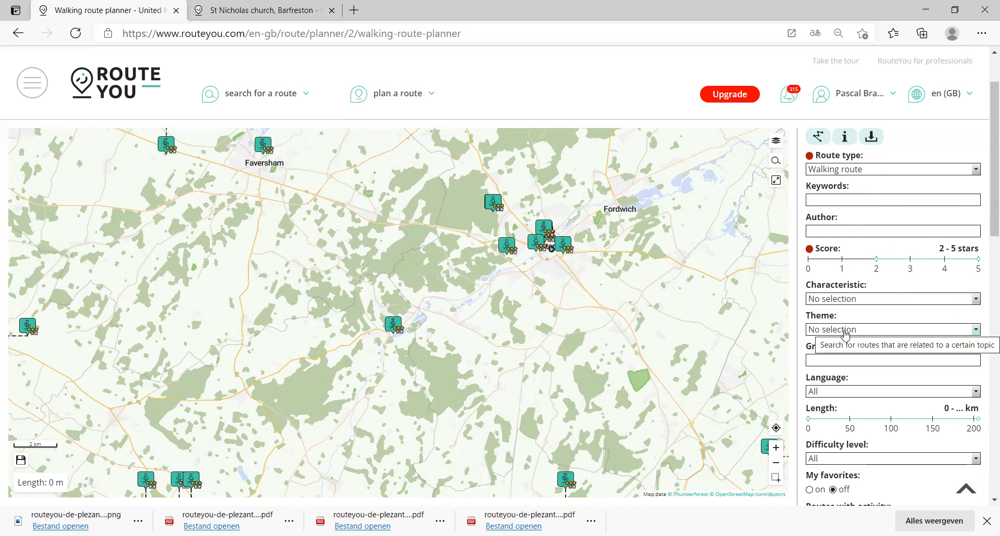
# Filter the displayed routes by the Pilgrimage theme.
pyautogui.click(862, 329)
pyautogui.moveTo(974, 358); pyautogui.dragTo(977, 460)
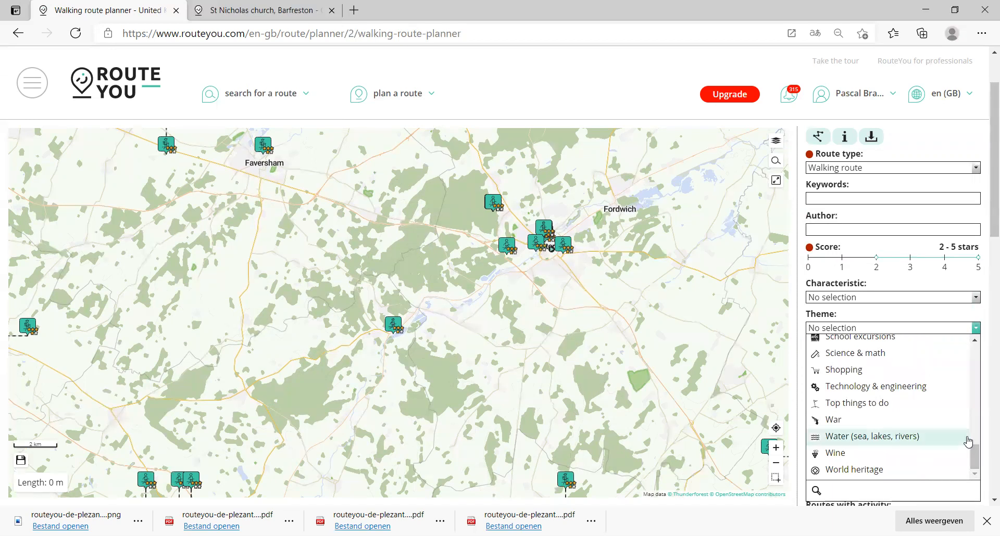
pyautogui.scroll(3, 887, 400)
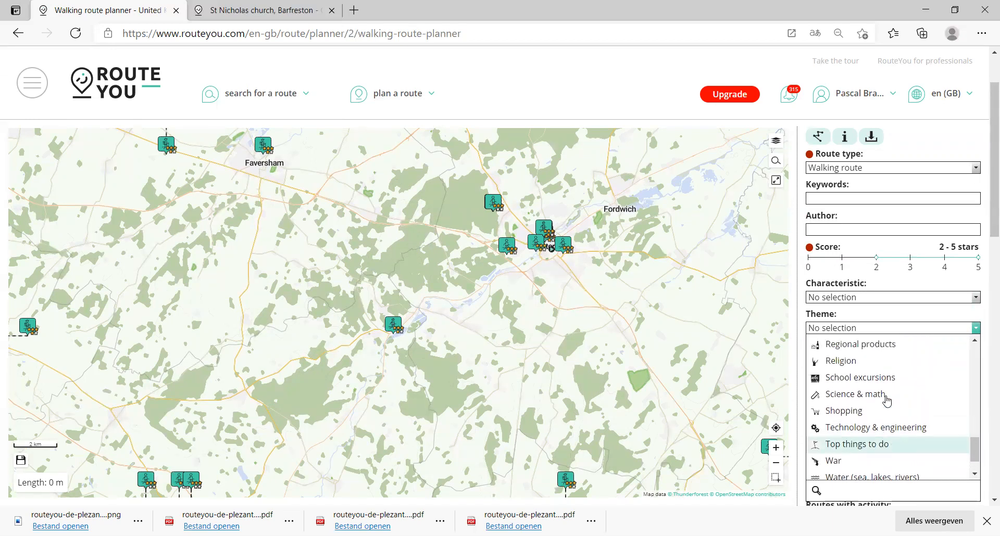
pyautogui.scroll(1, 887, 400)
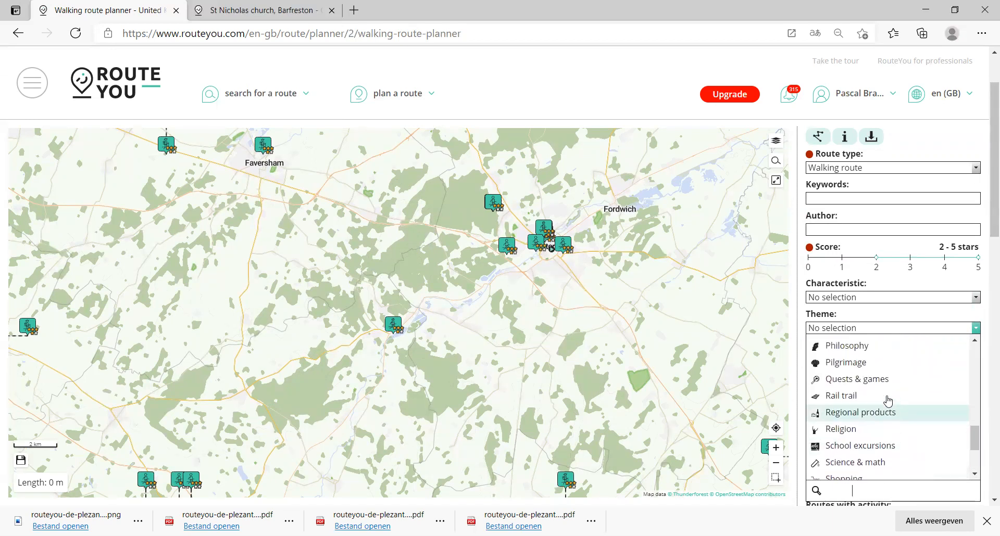
pyautogui.click(855, 365)
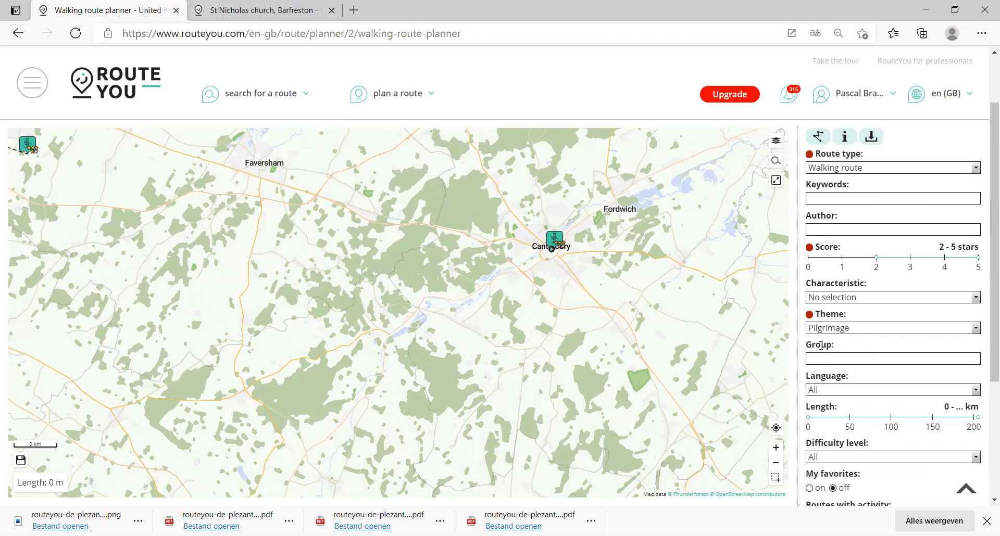
# Widen the score filter to 0 to 5 stars and select all the listed pilgrimage routes to draw them on the map.
pyautogui.scroll(-2, 490, 309)
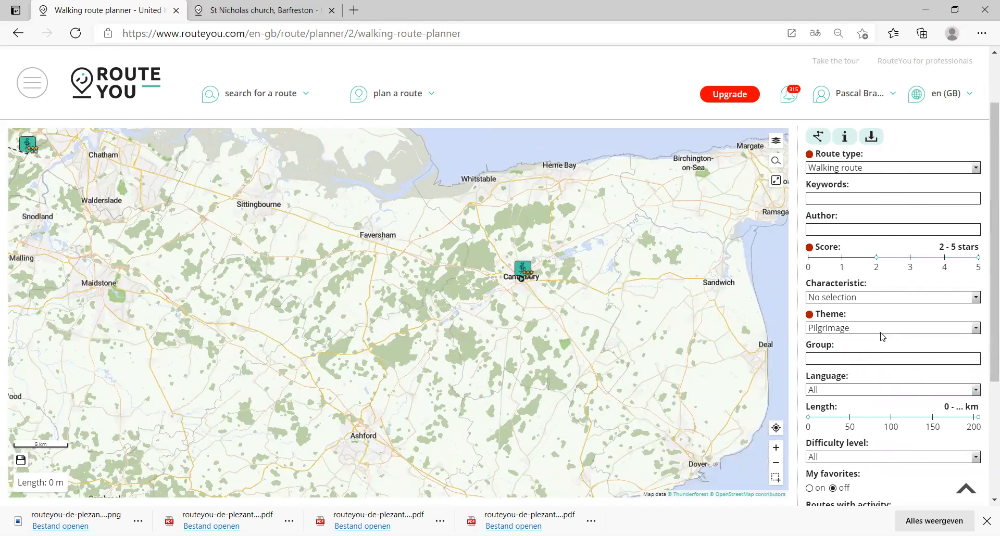
pyautogui.moveTo(875, 264); pyautogui.dragTo(810, 264)
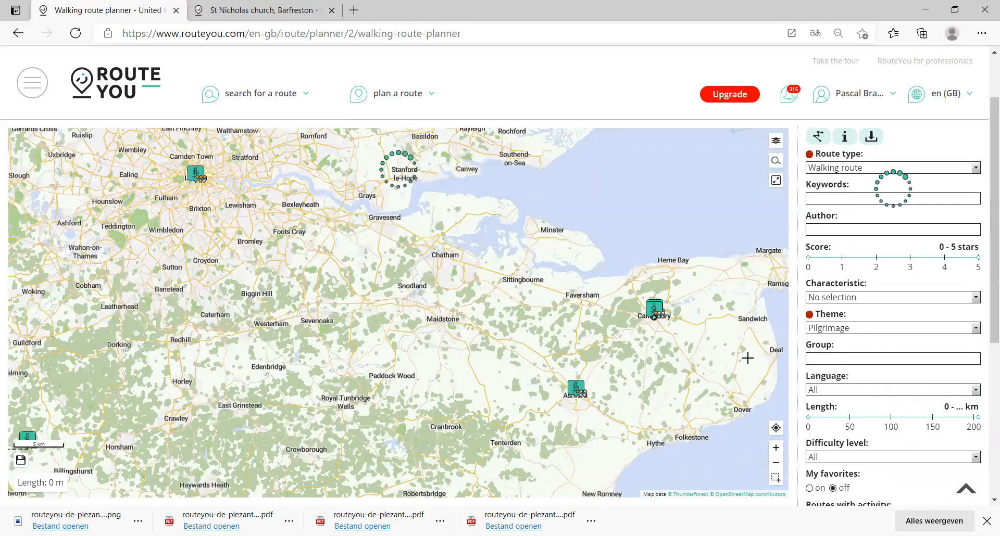
pyautogui.scroll(-1, 689, 356)
pyautogui.scroll(-5, 804, 385)
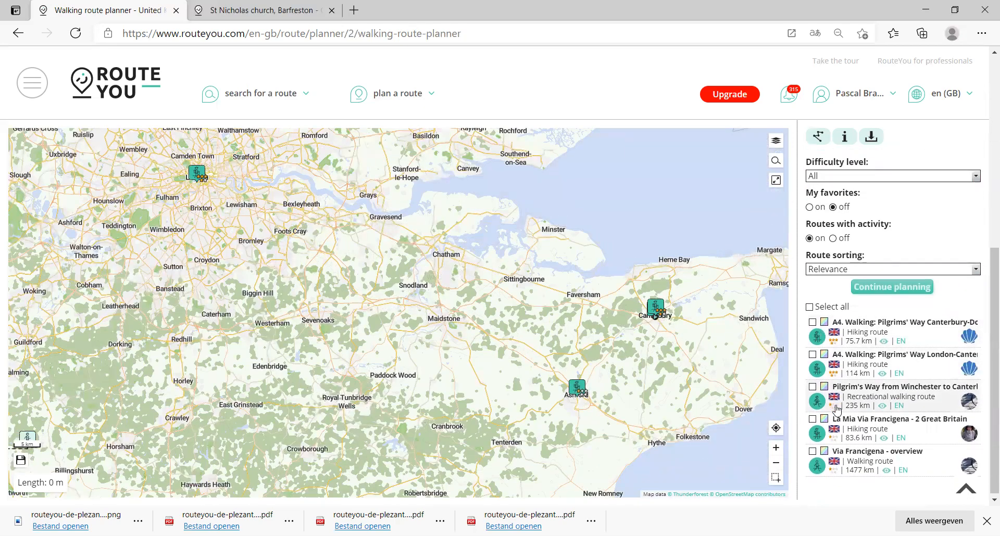
pyautogui.moveTo(870, 449)
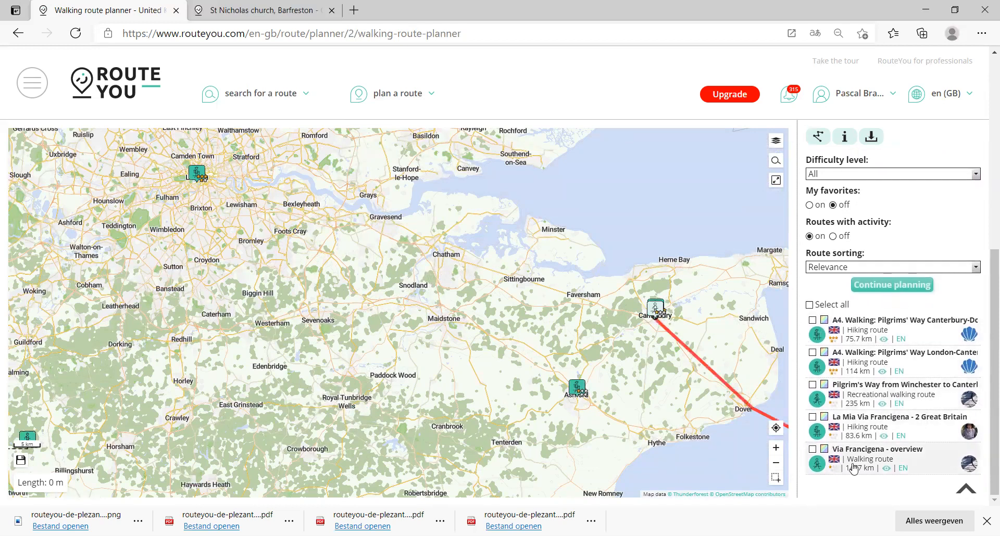
pyautogui.click(810, 307)
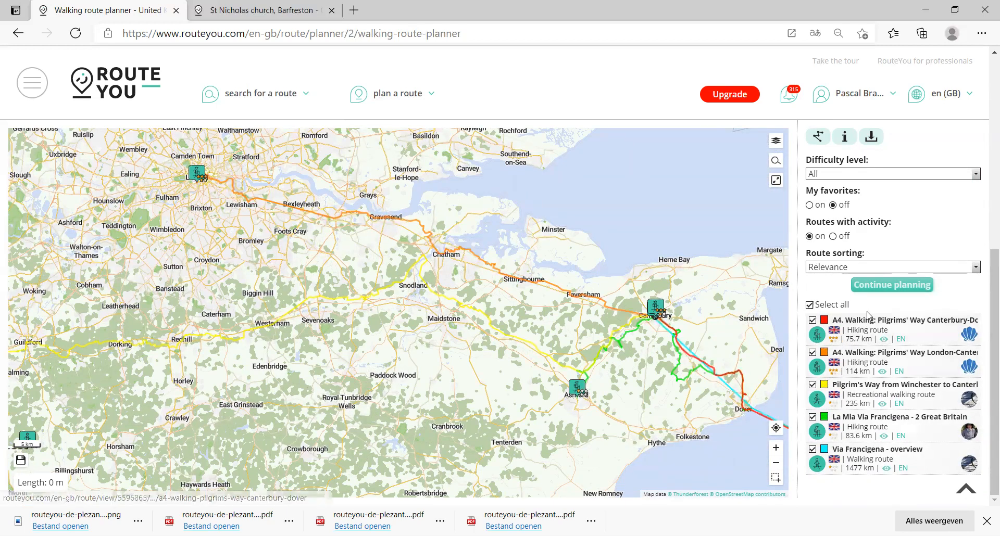
# Continue planning and mark the destination on the yellow Pilgrim's Way line between Chartham Hatch and Old Wives Lees.
pyautogui.click(892, 285)
pyautogui.scroll(2, 724, 317)
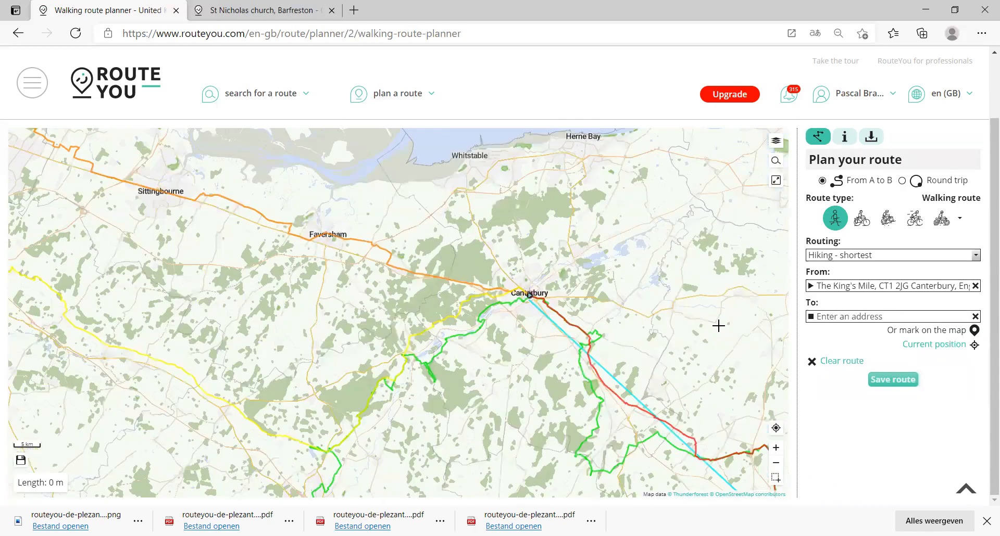
pyautogui.moveTo(364, 384); pyautogui.dragTo(441, 331)
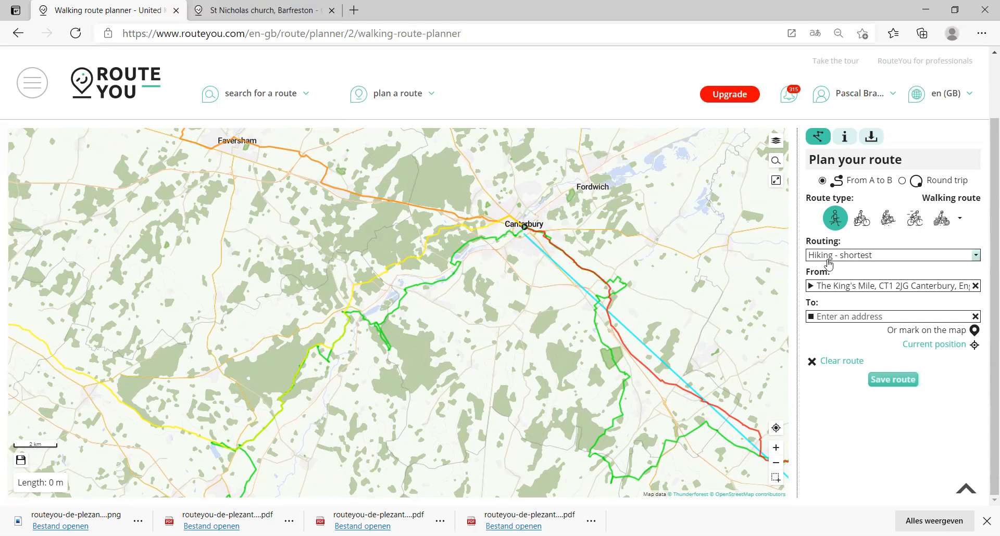
pyautogui.scroll(1, 447, 246)
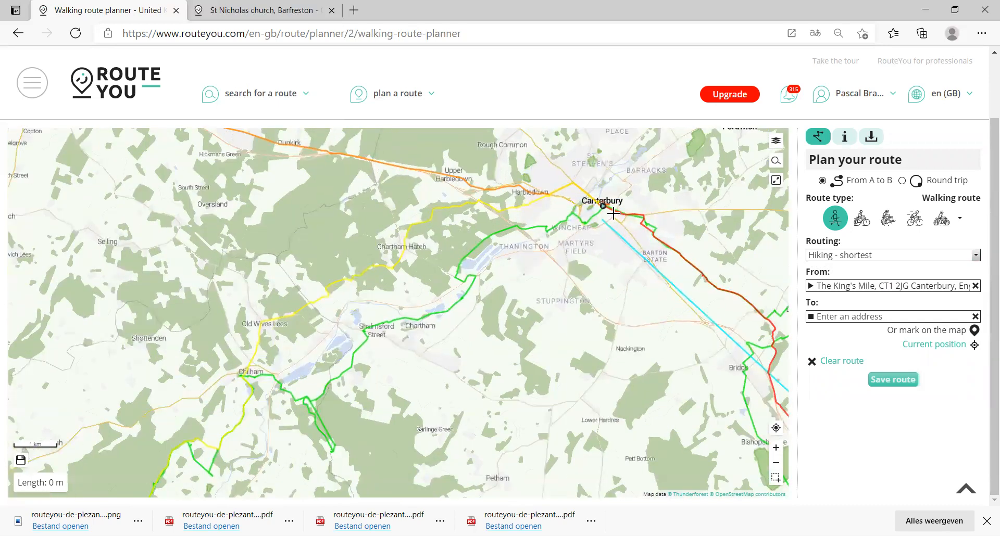
pyautogui.click(336, 281)
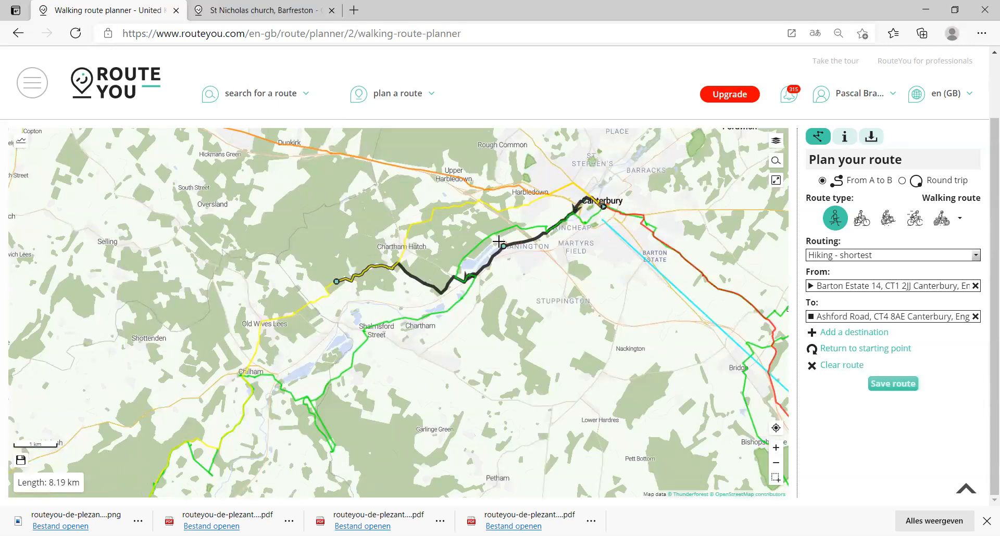
# Pull the planned route onto the yellow Pilgrim's Way line with via points at Bigbury Road and New Town Street near Chartham Hatch.
pyautogui.moveTo(503, 252); pyautogui.dragTo(457, 207)
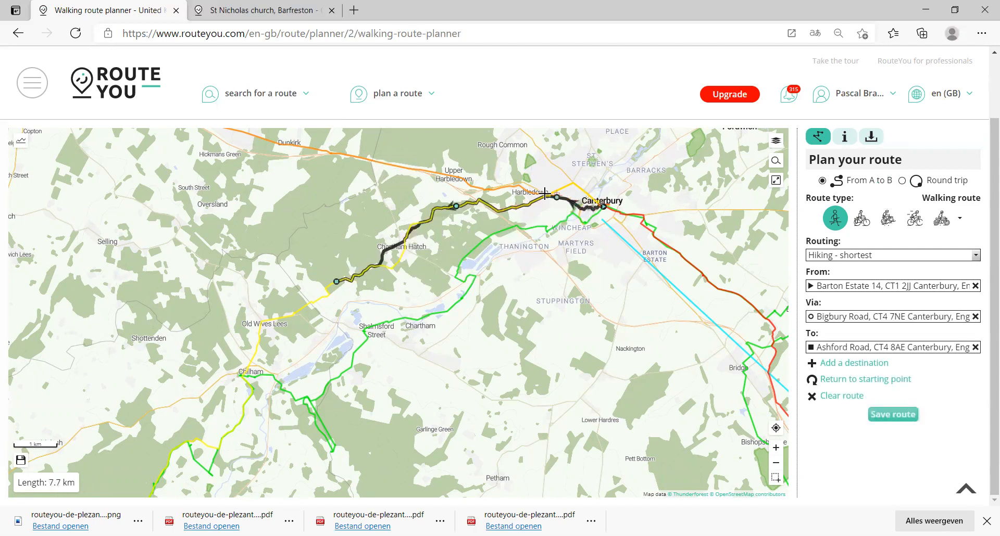
pyautogui.scroll(1, 427, 236)
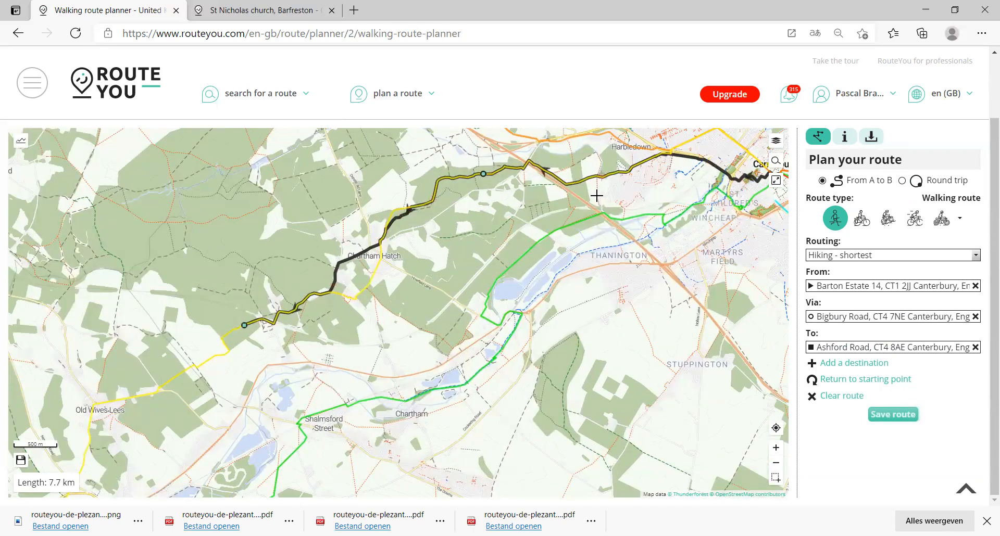
pyautogui.moveTo(342, 263); pyautogui.dragTo(362, 289)
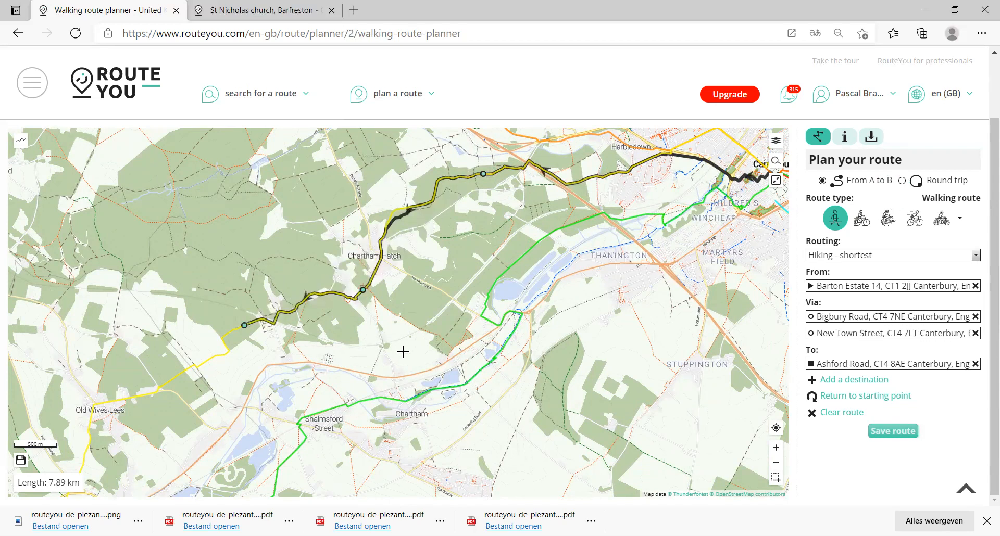
pyautogui.scroll(-1, 766, 232)
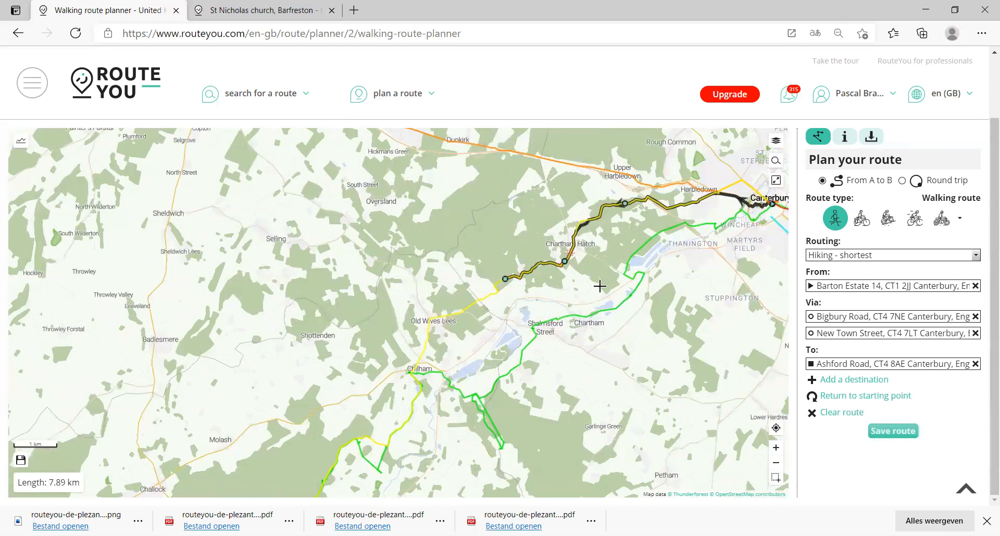
# Extend the route along the yellow Pilgrim's Way line to Old Wives Lees and on to Chilham.
pyautogui.moveTo(520, 308); pyautogui.dragTo(490, 228)
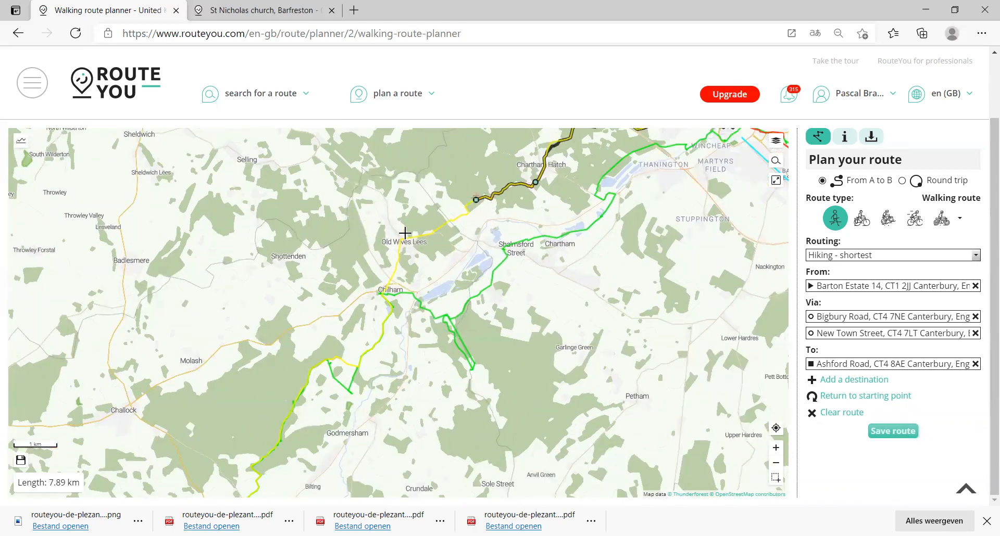
pyautogui.click(401, 237)
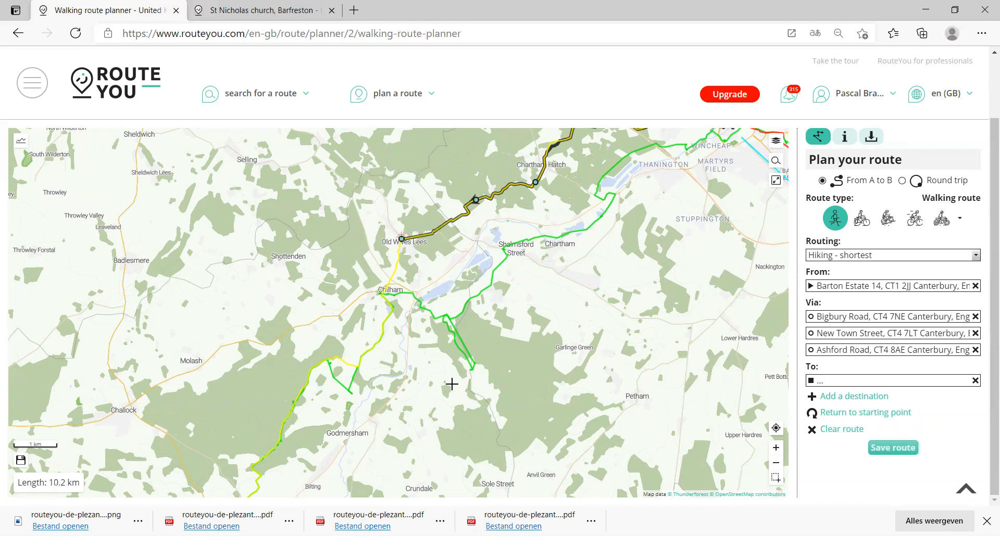
pyautogui.click(382, 291)
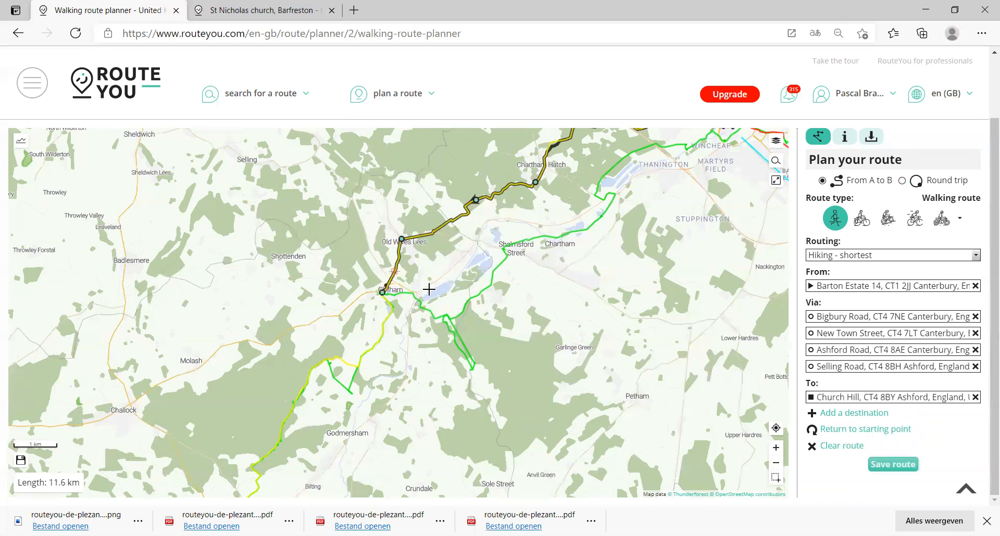
# Extend the route from Chilham onto the green line to the southeast and along it to Penny Pot Lane.
pyautogui.click(449, 318)
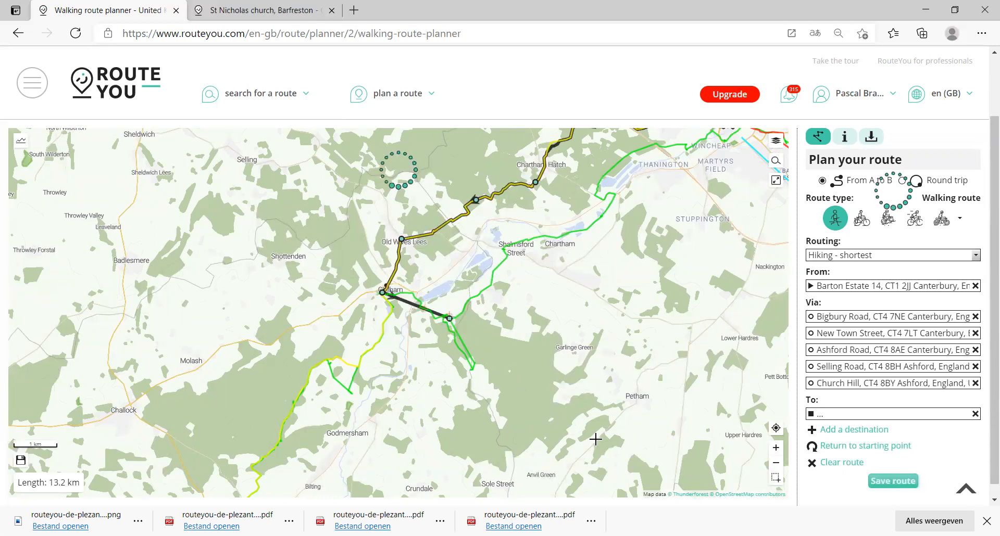
pyautogui.scroll(1, 410, 348)
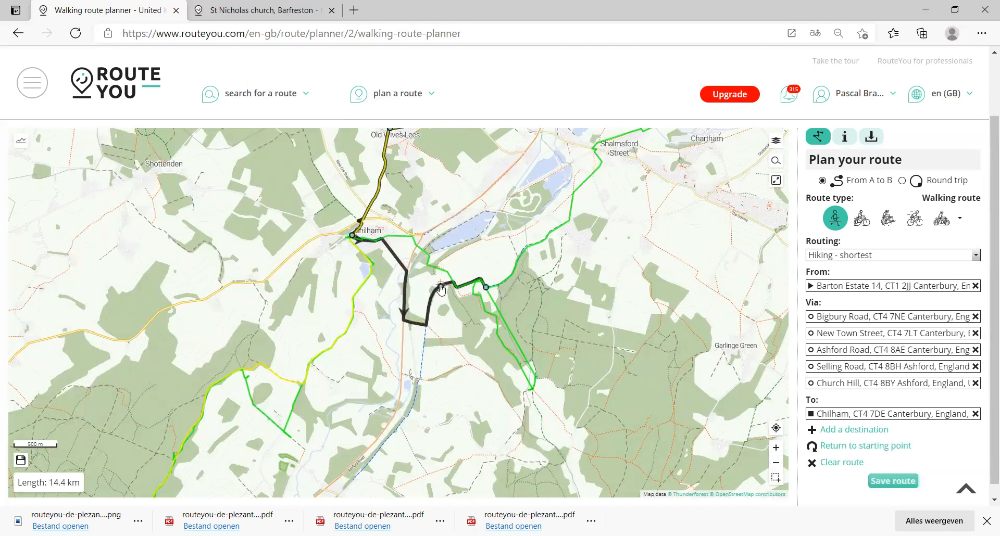
pyautogui.scroll(1, 411, 227)
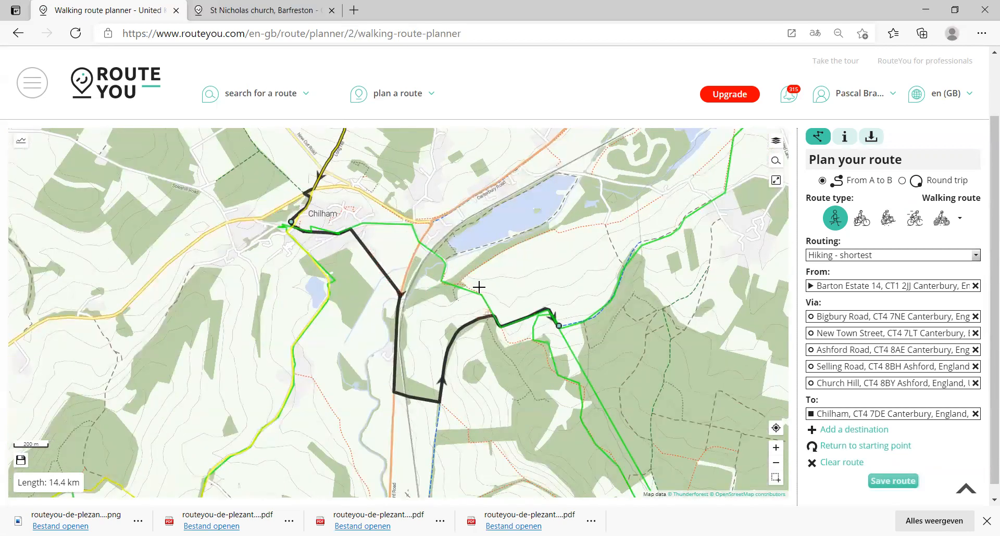
pyautogui.scroll(-1, 433, 251)
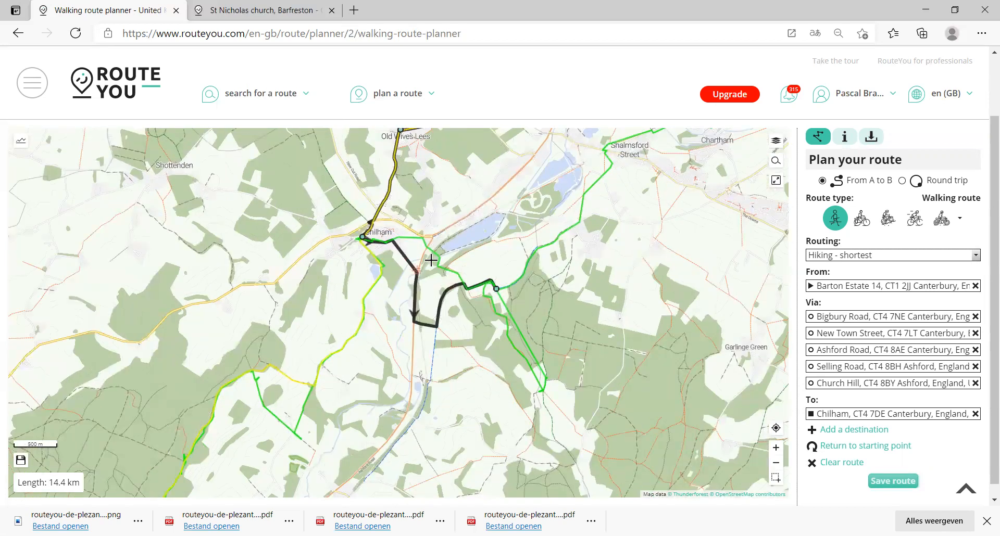
pyautogui.scroll(-1, 482, 239)
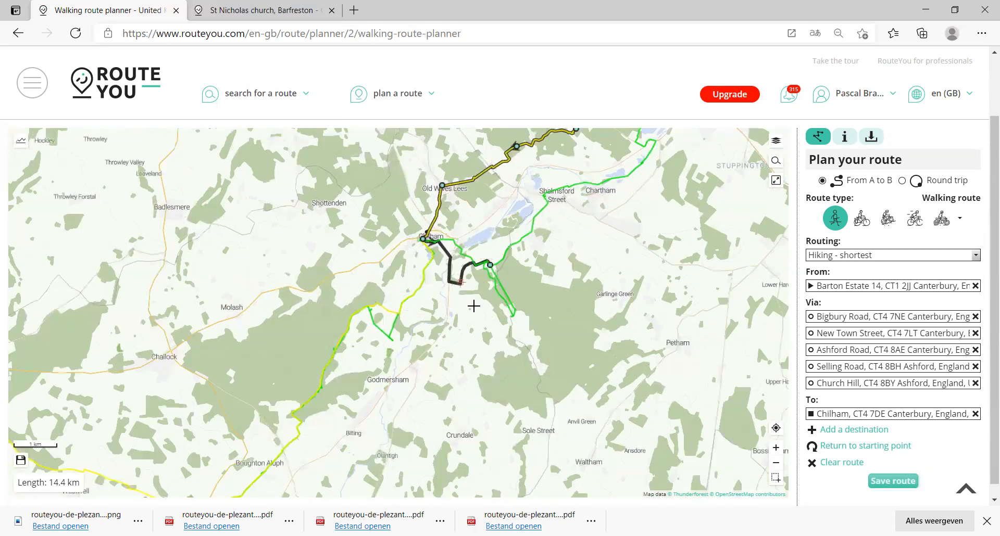
pyautogui.click(511, 313)
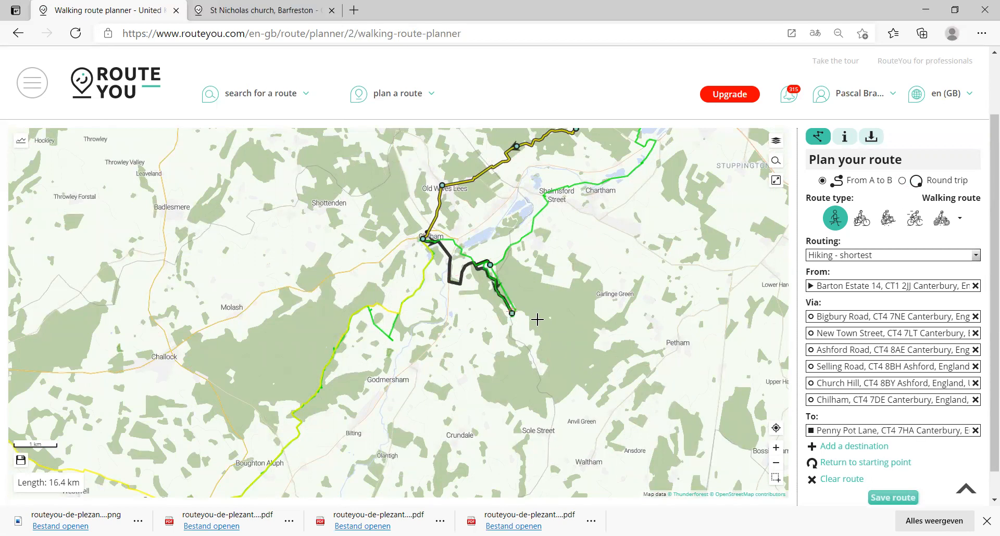
# Move the via point southeast of Chilham west along the green line to remove the out-and-back spur.
pyautogui.scroll(1, 537, 318)
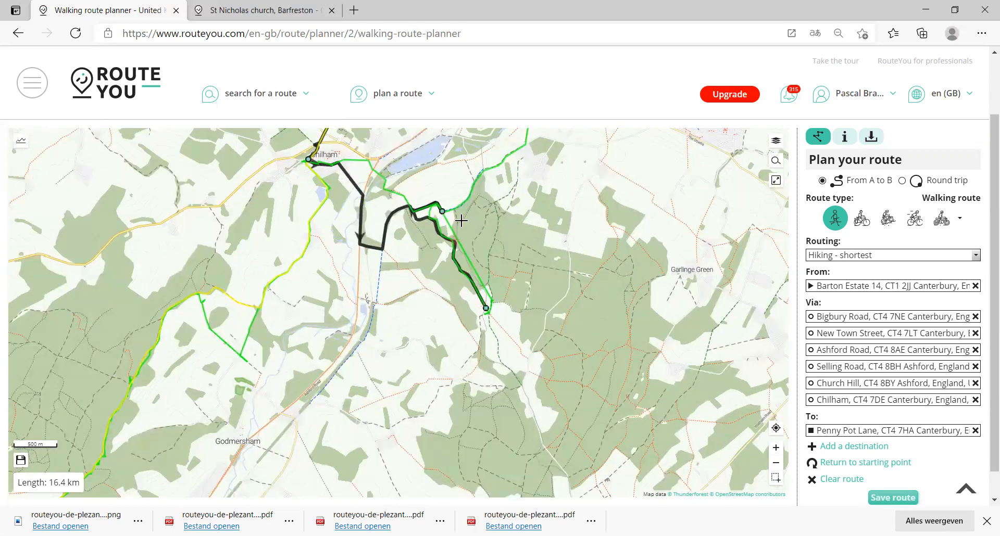
pyautogui.scroll(1, 460, 221)
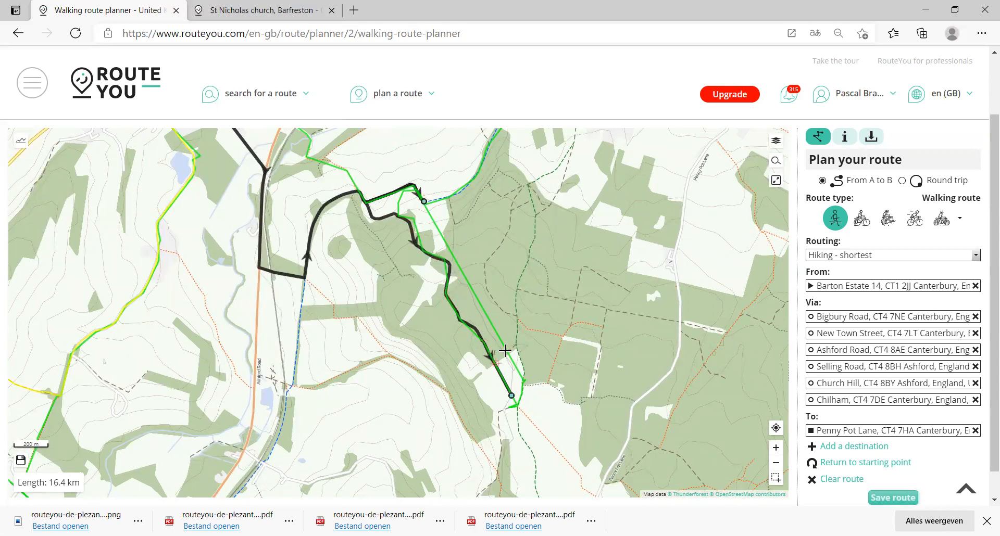
pyautogui.moveTo(424, 202); pyautogui.dragTo(365, 201)
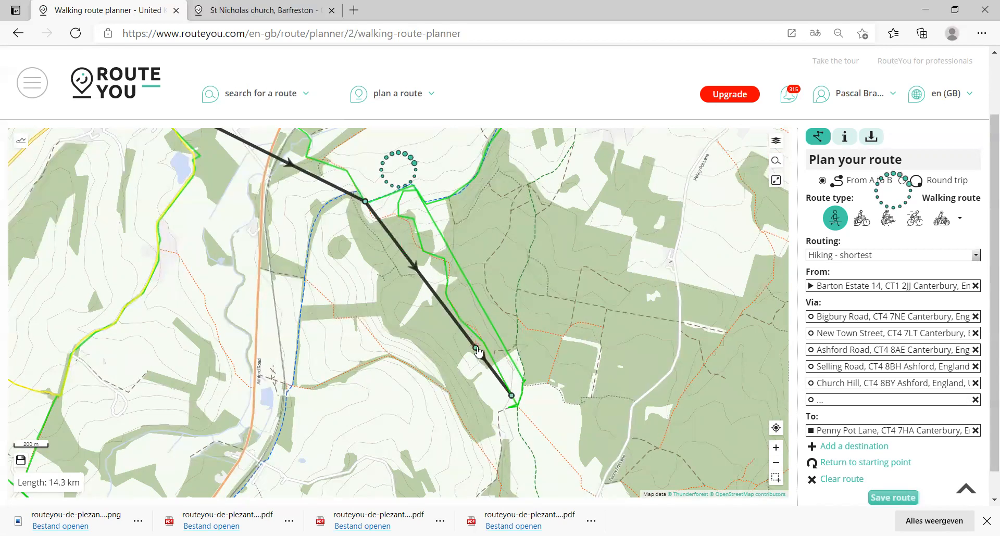
pyautogui.scroll(-2, 640, 342)
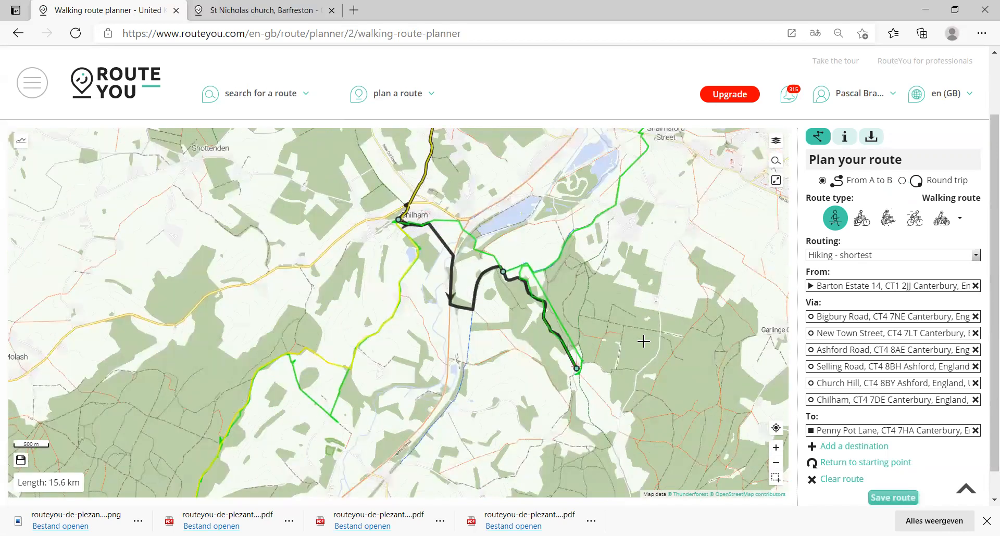
# Extend the route east from Penny Pot Lane to a destination on Hardres Court Road at Lower Hardres.
pyautogui.moveTo(660, 307); pyautogui.dragTo(407, 356)
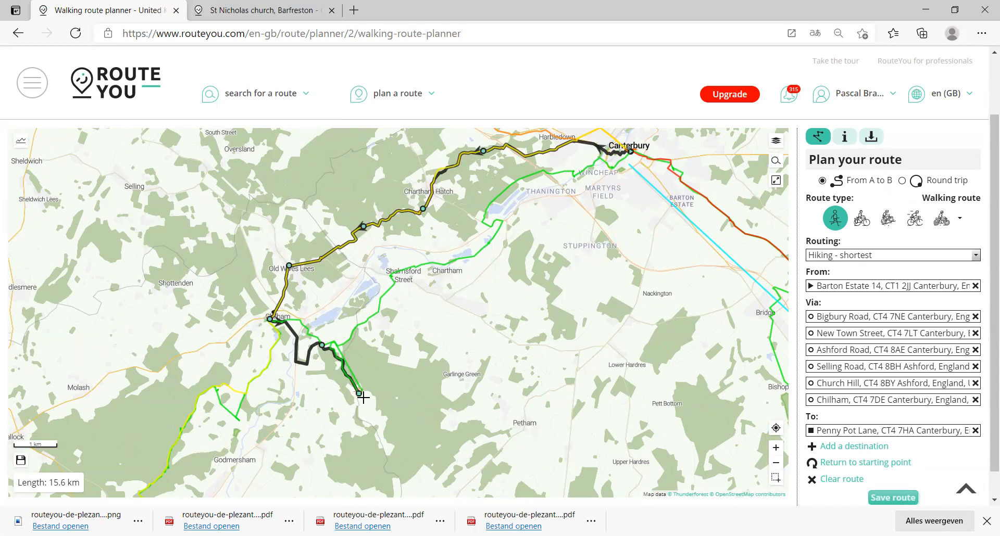
pyautogui.moveTo(491, 373); pyautogui.dragTo(362, 367)
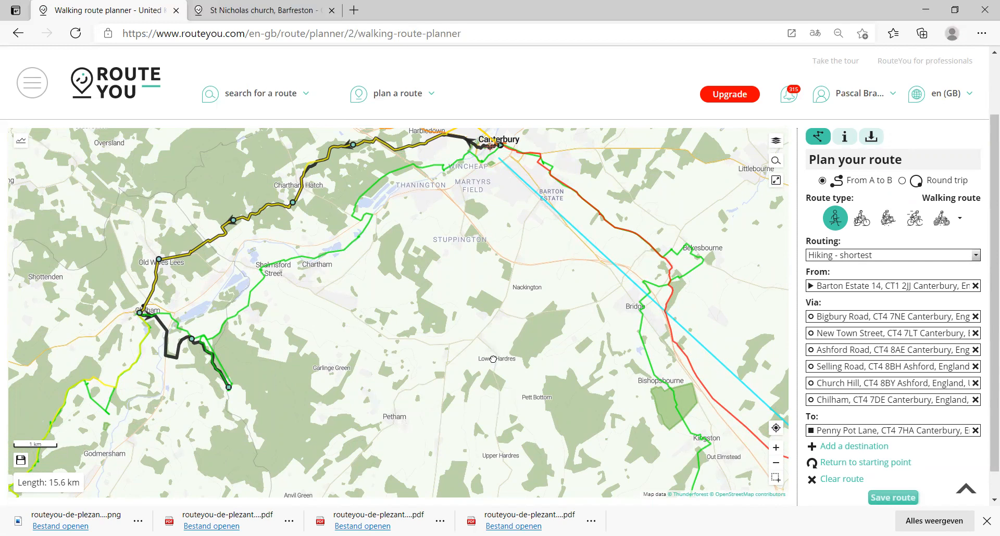
pyautogui.click(493, 358)
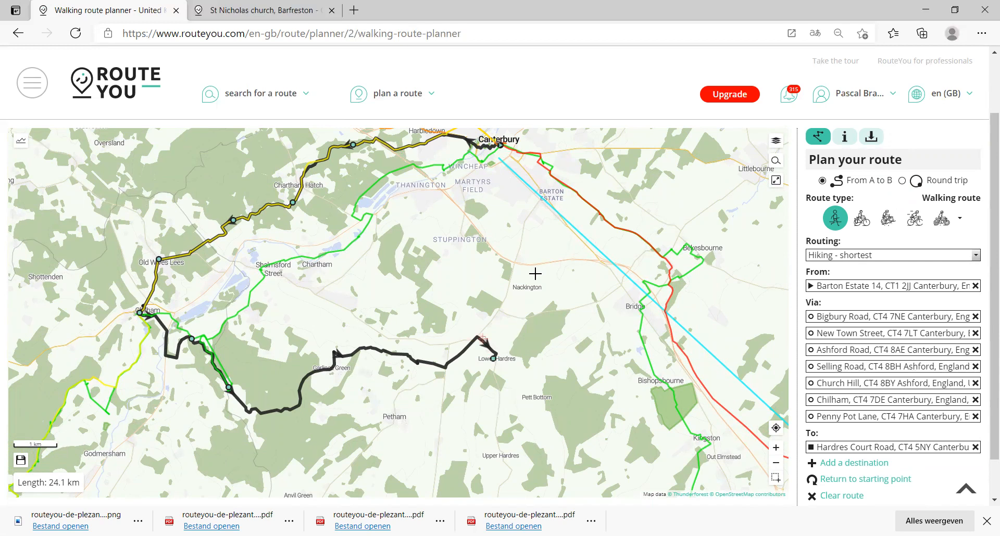
# Move the destination from Lower Hardres to the road junction at Street End, just northwest of the village.
pyautogui.moveTo(492, 358); pyautogui.dragTo(478, 338)
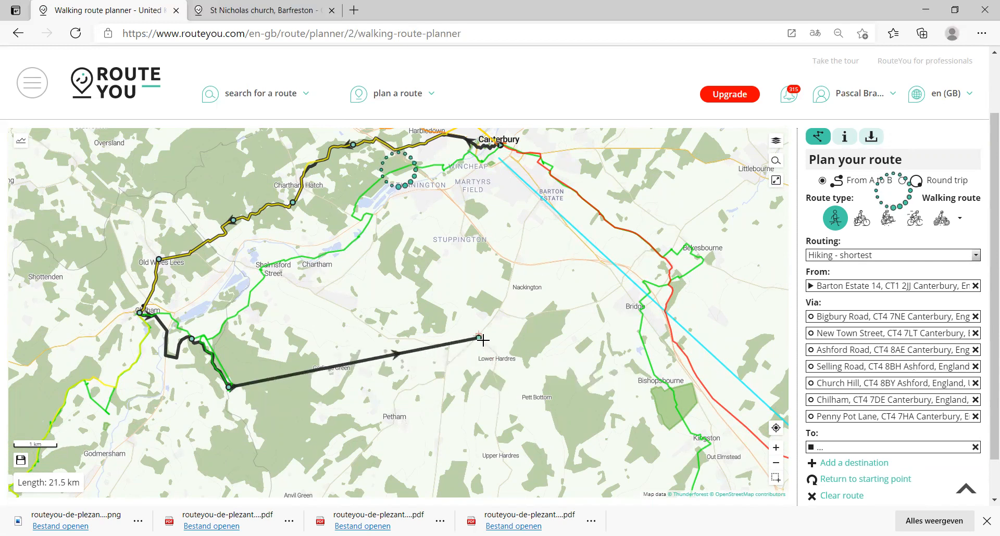
pyautogui.scroll(2, 482, 341)
pyautogui.moveTo(465, 338); pyautogui.dragTo(454, 331)
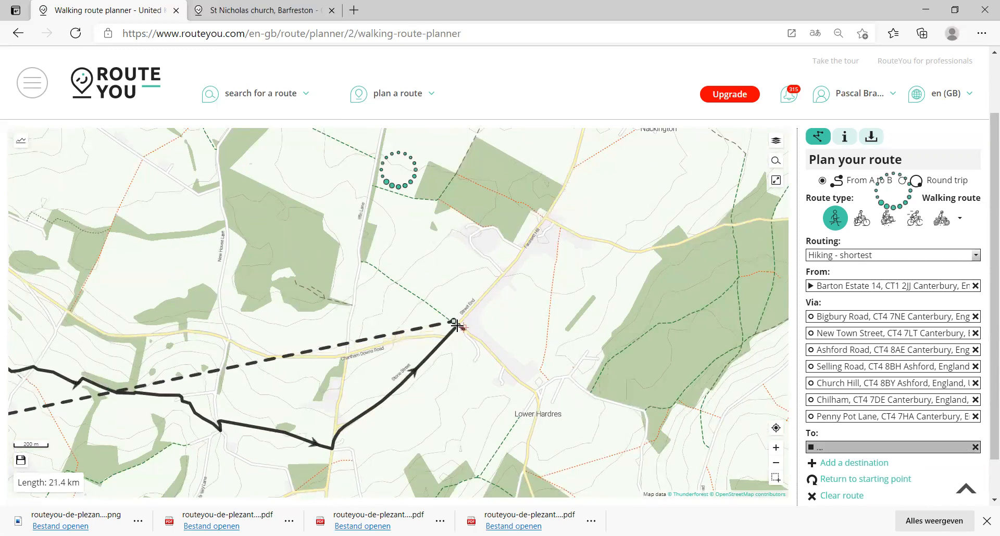
pyautogui.scroll(-2, 479, 364)
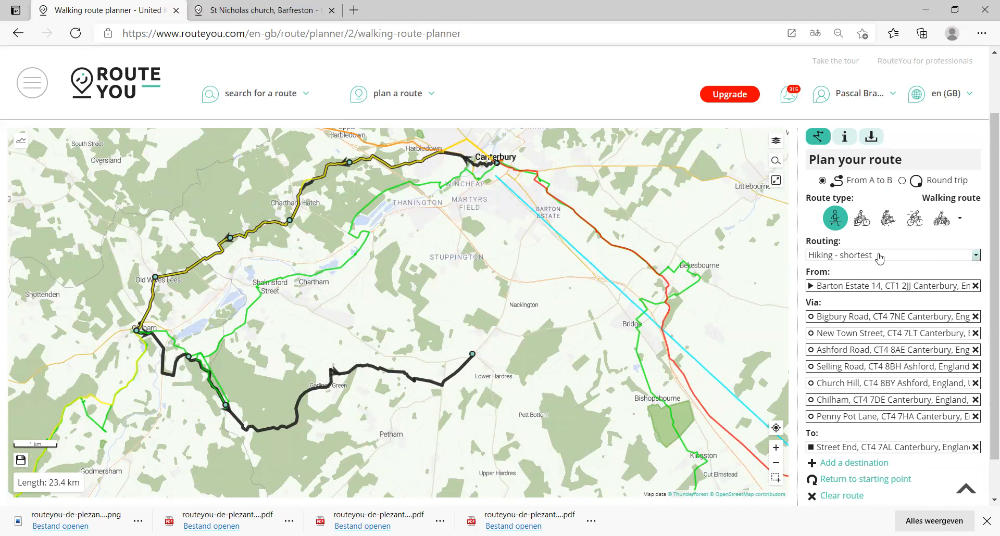
# Switch the routing to Hiking - nicest for the next modifications only and bring the route back to its starting point.
pyautogui.click(879, 257)
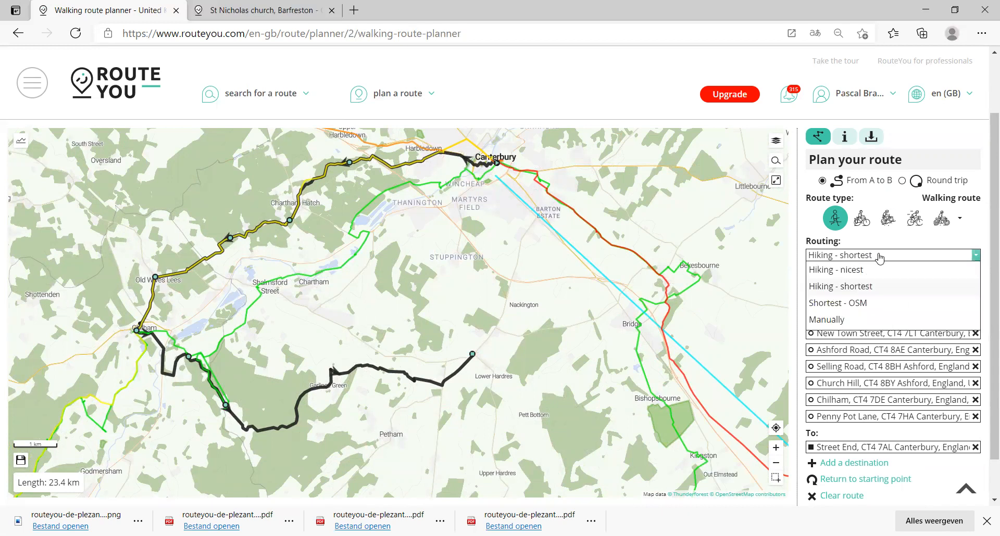
pyautogui.click(852, 271)
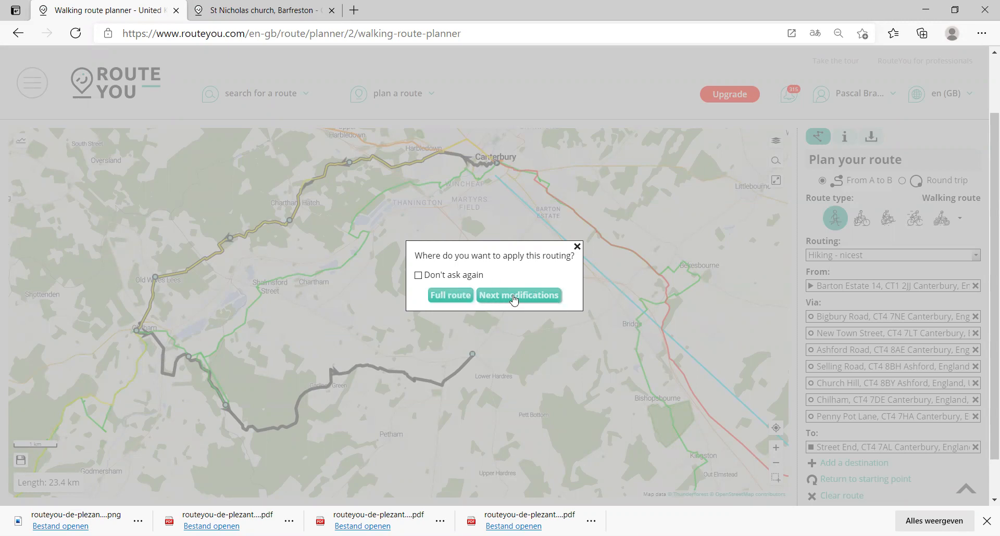
pyautogui.click(515, 297)
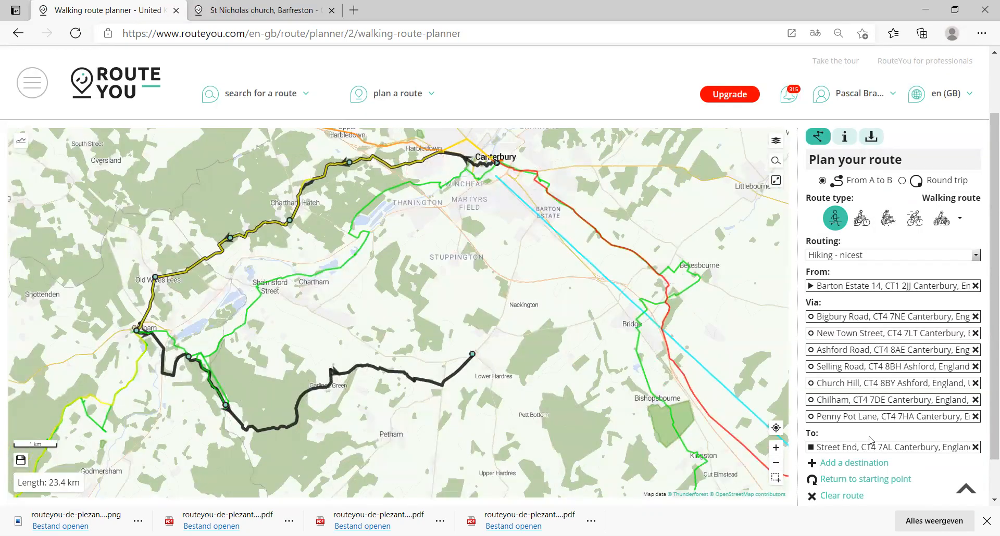
pyautogui.scroll(-1, 881, 441)
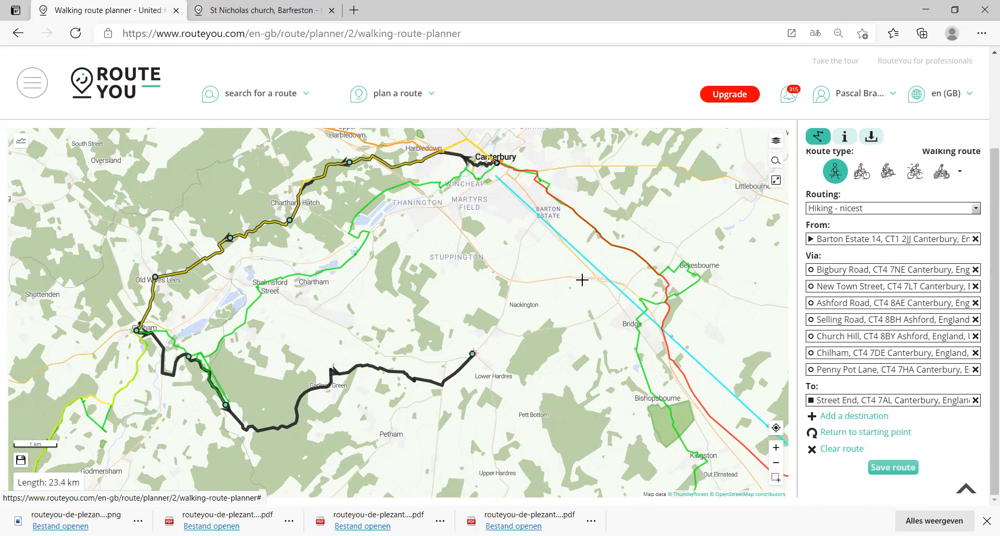
pyautogui.click(854, 433)
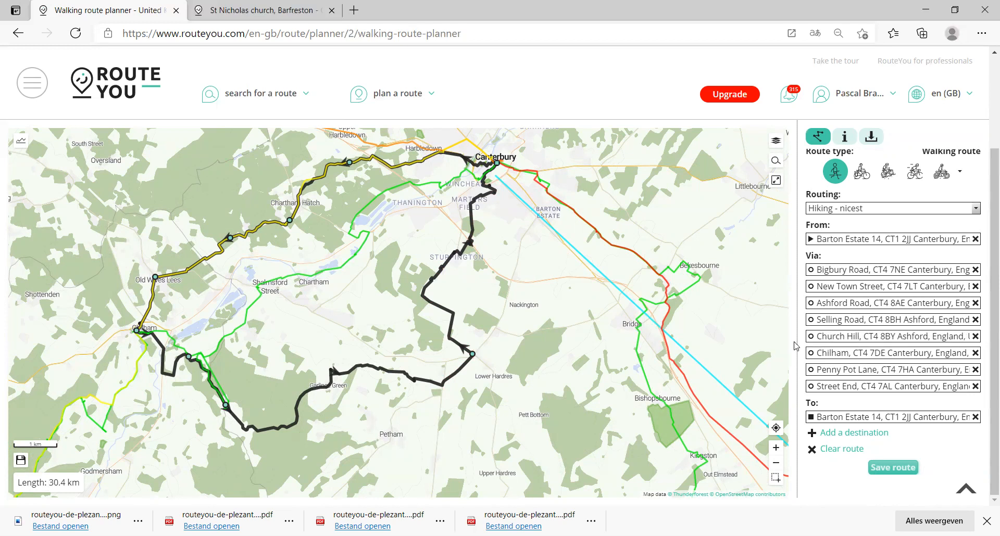
# Start saving the route and name it "My Own Pilgirmage Loop from Canterbury".
pyautogui.click(891, 468)
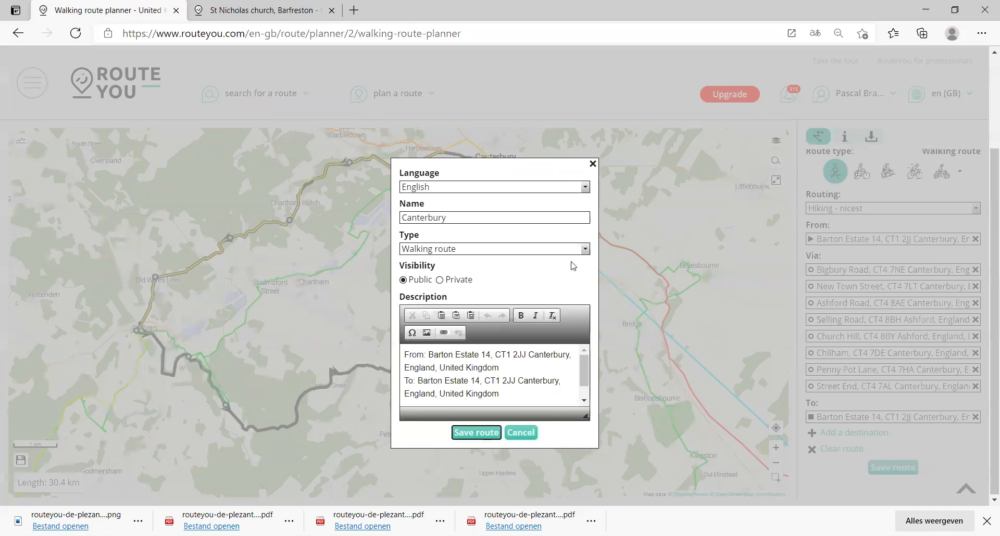
pyautogui.click(460, 217)
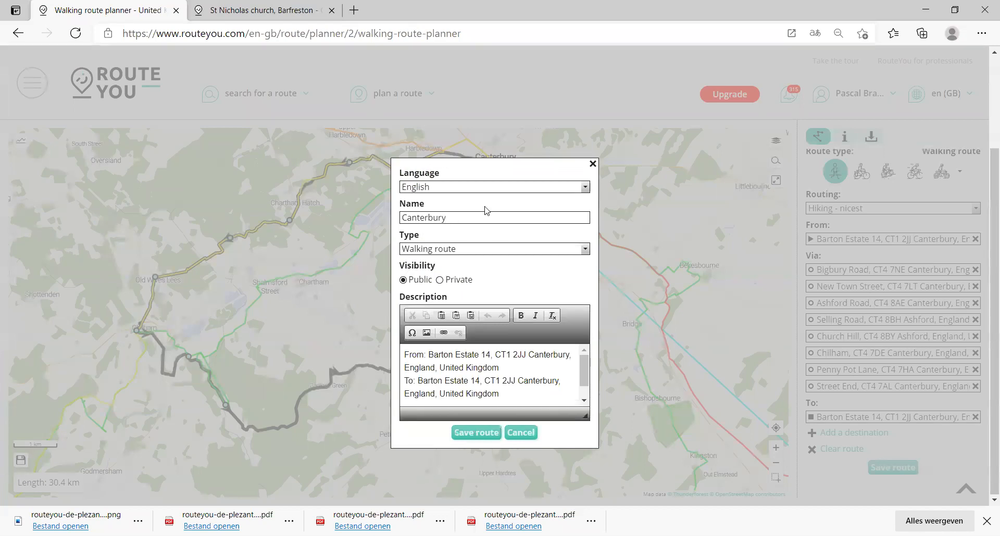
pyautogui.write('My ')
pyautogui.write('Own Pilg')
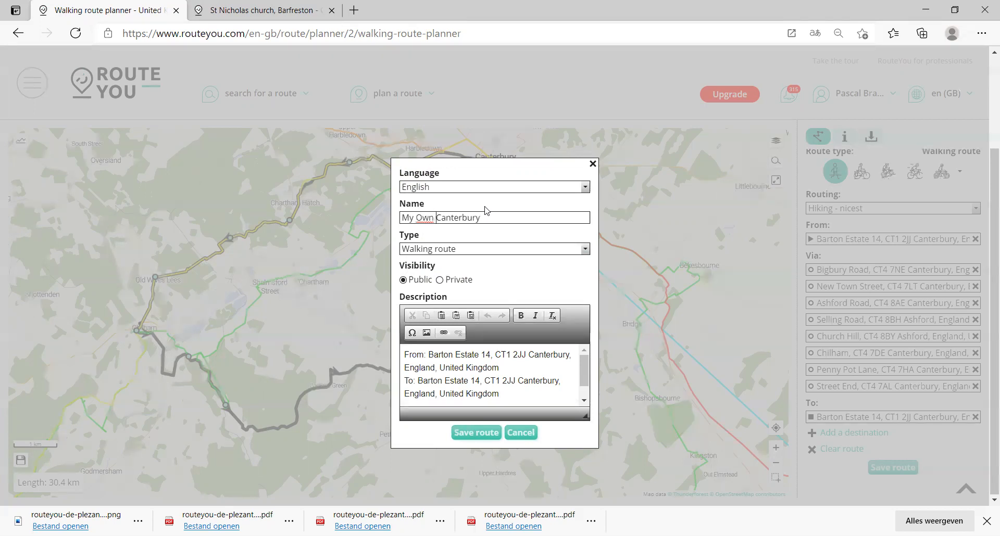
pyautogui.write('rimage Loop ')
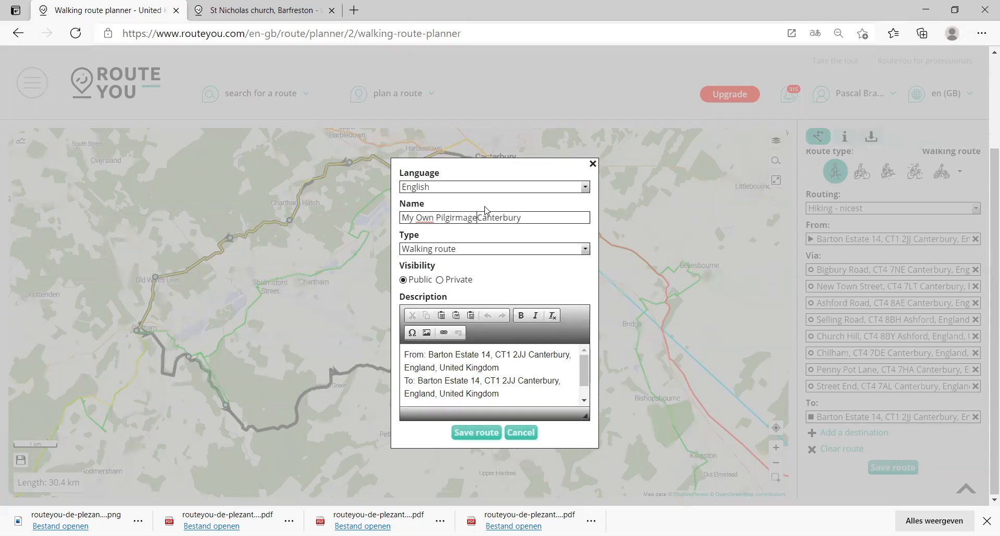
pyautogui.write('from')
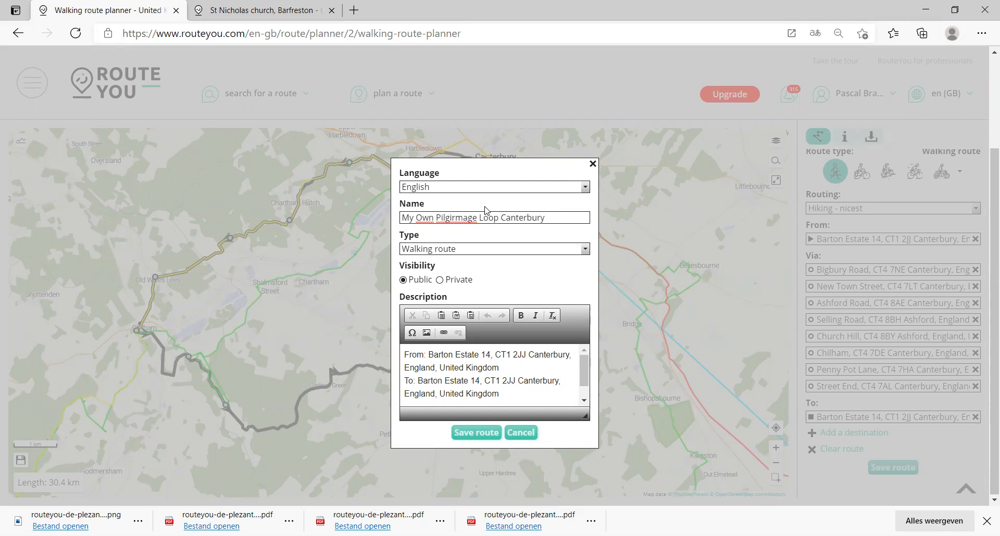
# Set the route type to Hiking route, a subtype of Walking route, in the save form.
pyautogui.click(474, 252)
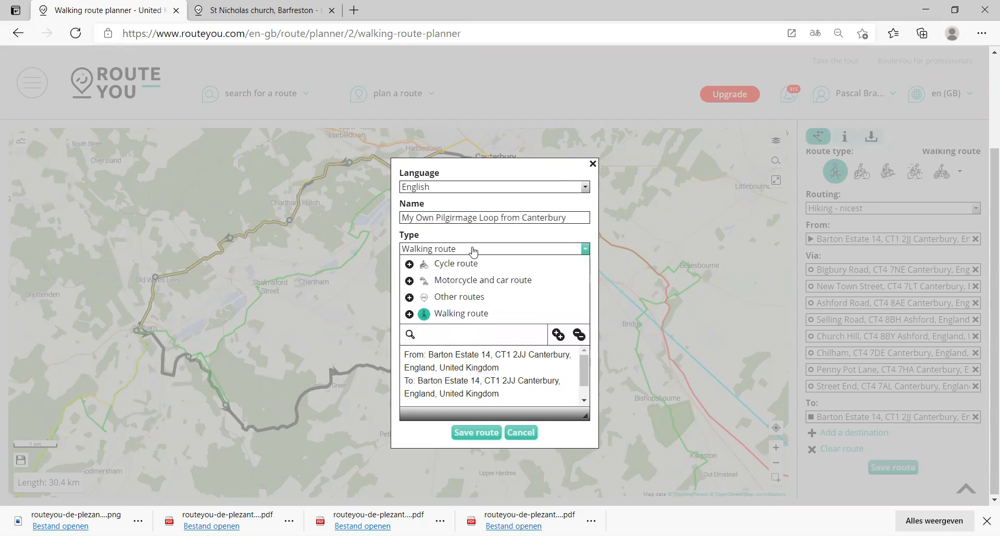
pyautogui.click(410, 316)
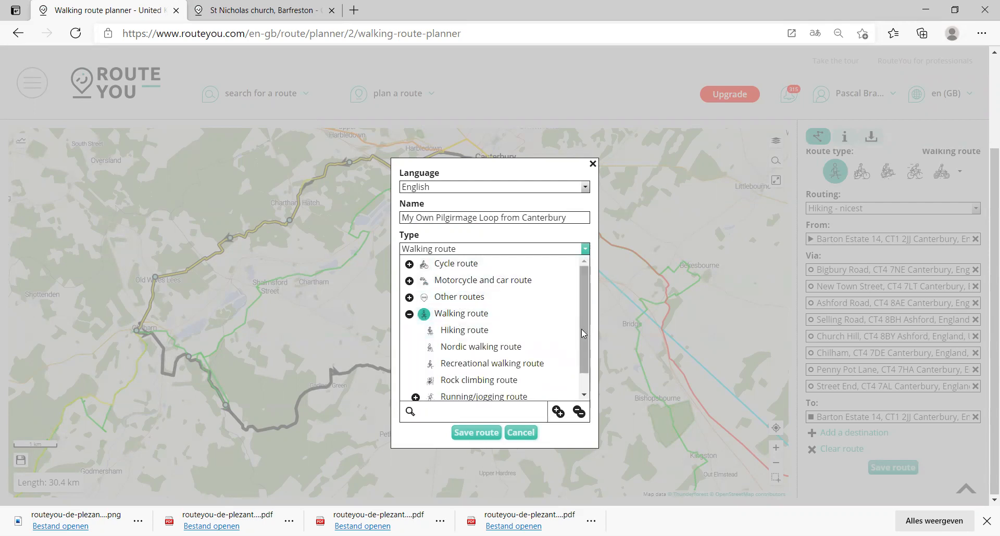
pyautogui.scroll(-1, 566, 328)
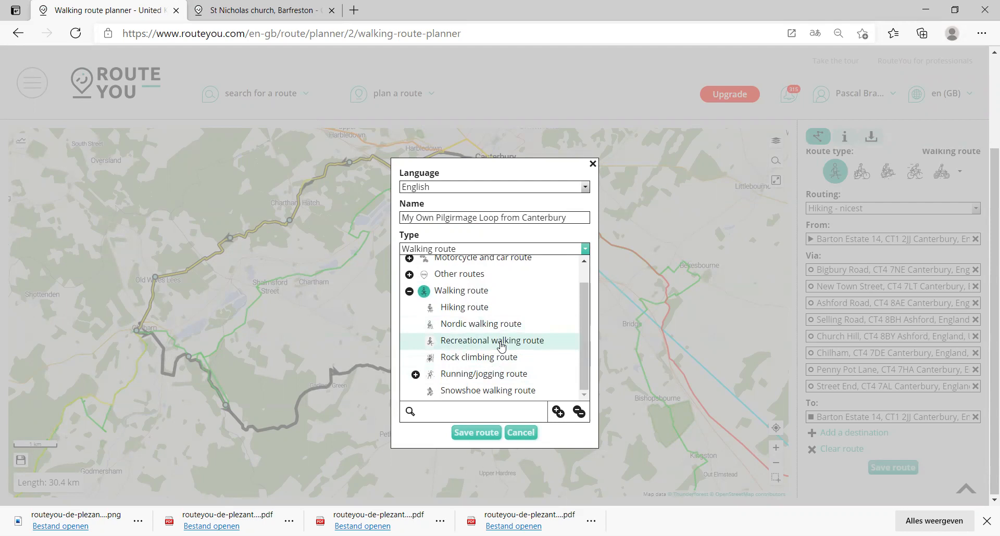
pyautogui.click(486, 312)
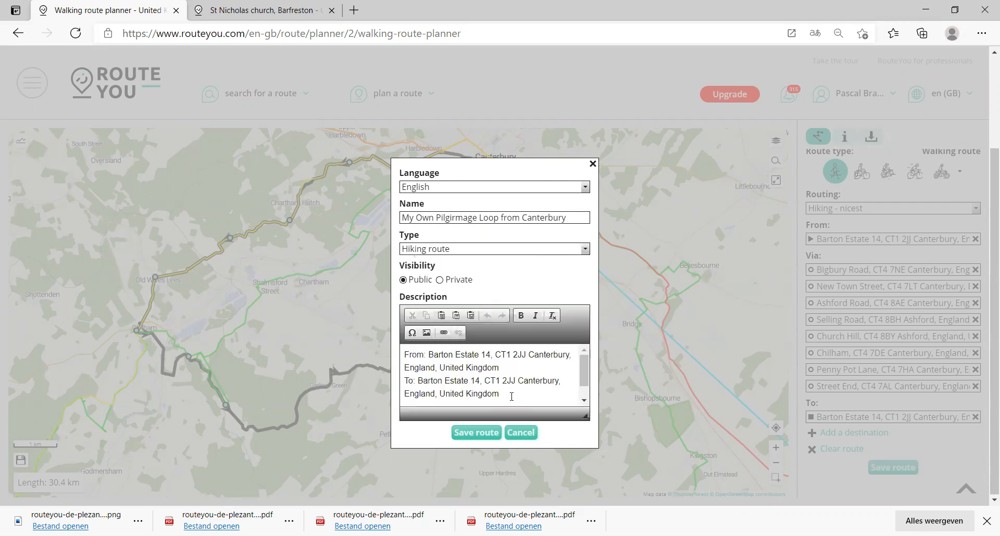
pyautogui.moveTo(511, 396); pyautogui.dragTo(422, 370)
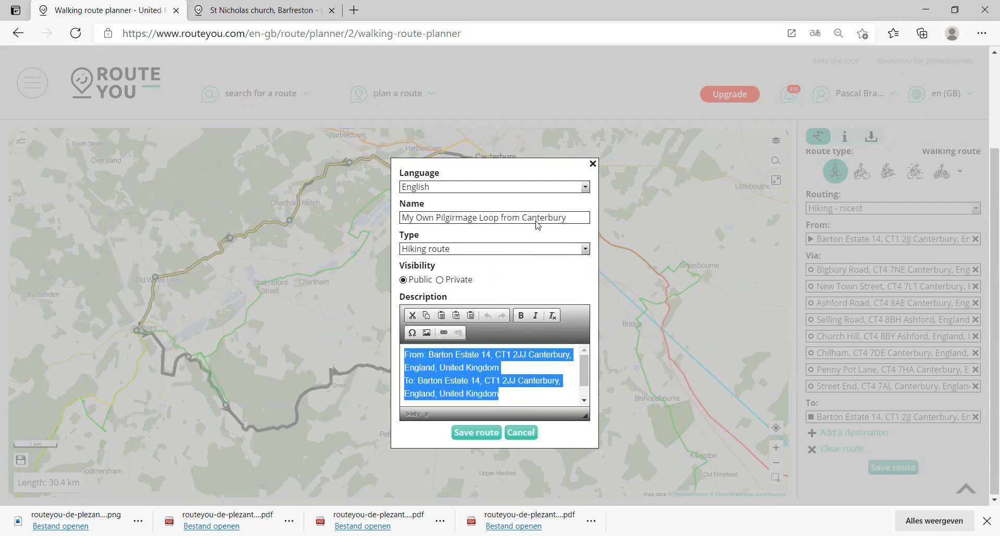
pyautogui.moveTo(573, 221); pyautogui.dragTo(244, 212)
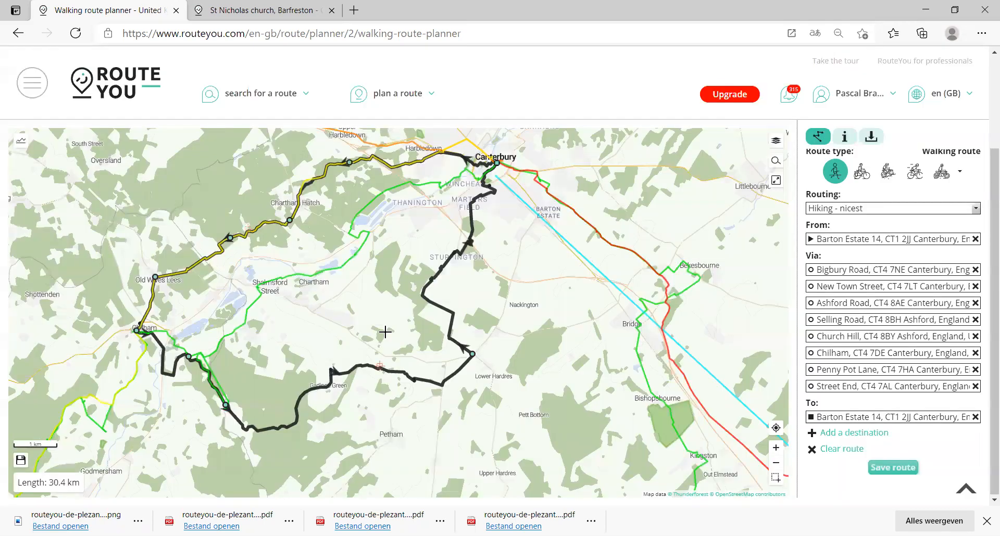
pyautogui.click(888, 468)
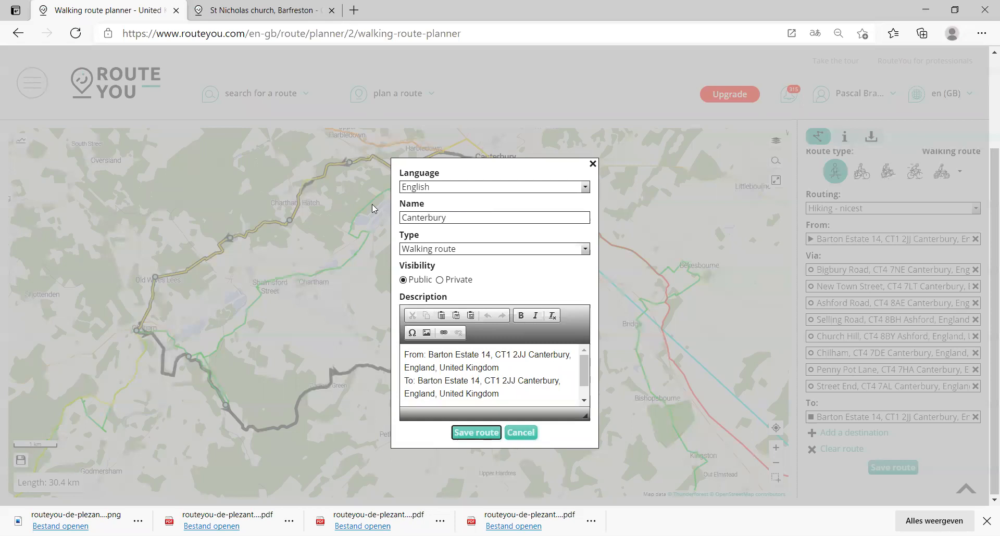
pyautogui.moveTo(452, 216); pyautogui.dragTo(291, 215)
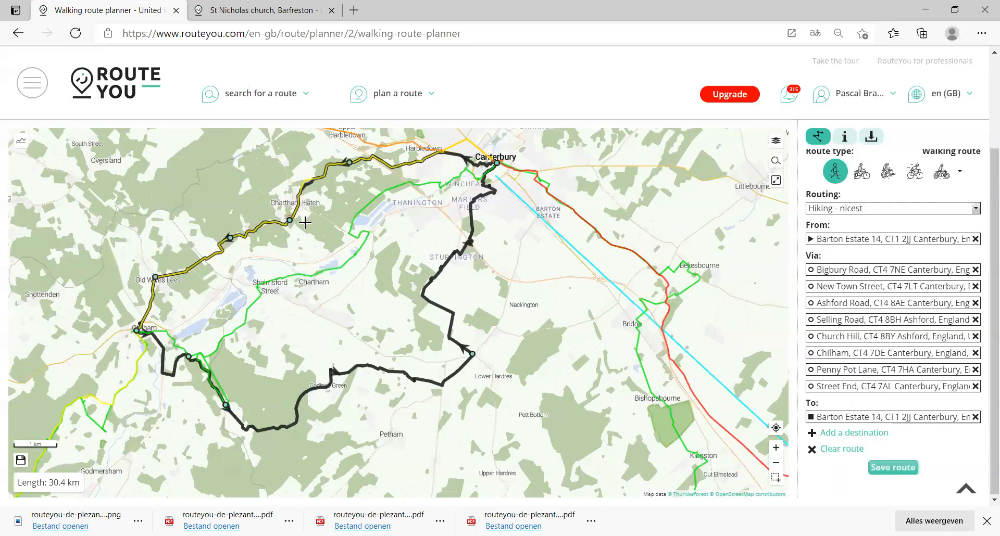
# Start saving the route again and replace the From and To text in the description with "Pilgrimage route", keeping the routing line.
pyautogui.click(905, 474)
pyautogui.click(459, 221)
pyautogui.moveTo(505, 396); pyautogui.dragTo(313, 334)
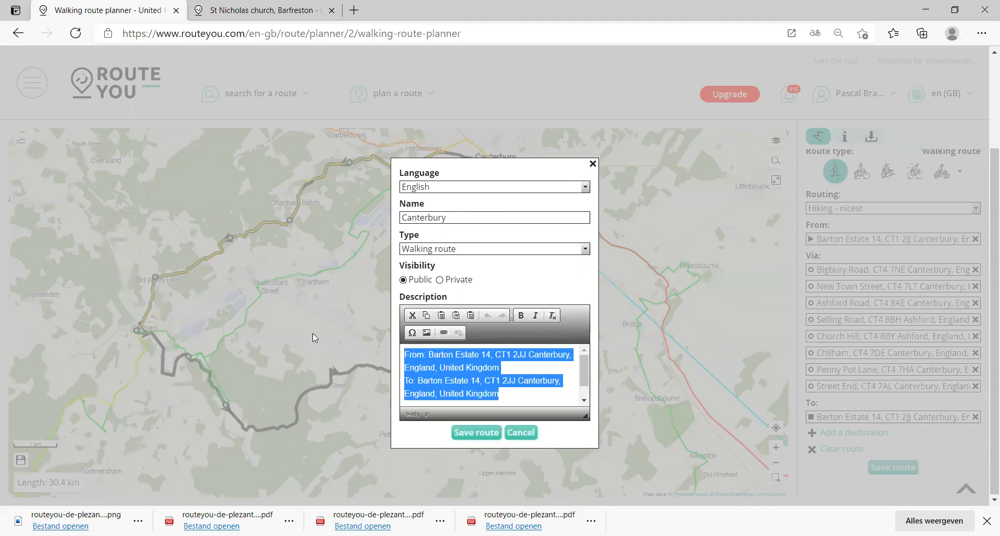
pyautogui.write('kljhlkhj')
pyautogui.press('BackSpace')
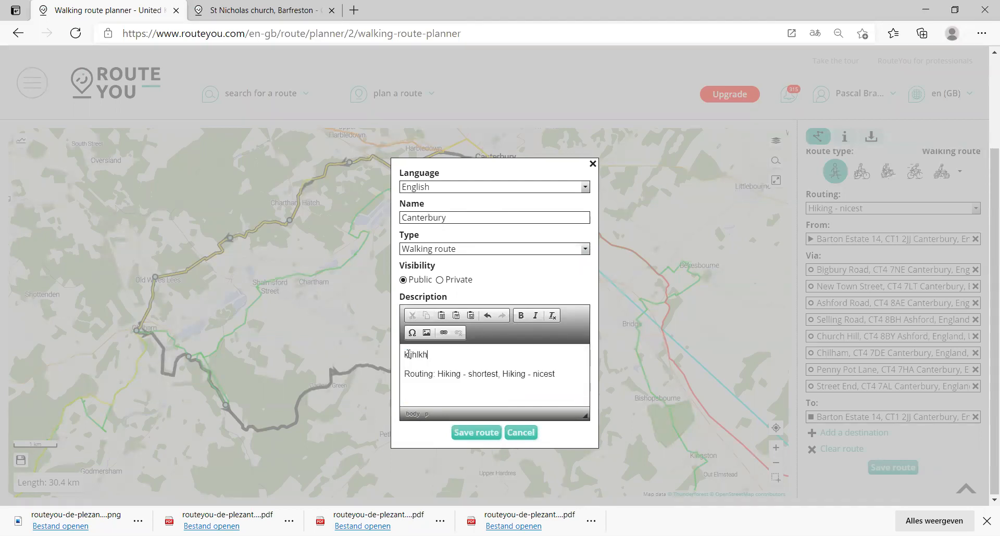
pyautogui.moveTo(401, 351); pyautogui.dragTo(376, 350)
pyautogui.write('Pilgrimage route')
pyautogui.moveTo(561, 376); pyautogui.dragTo(379, 371)
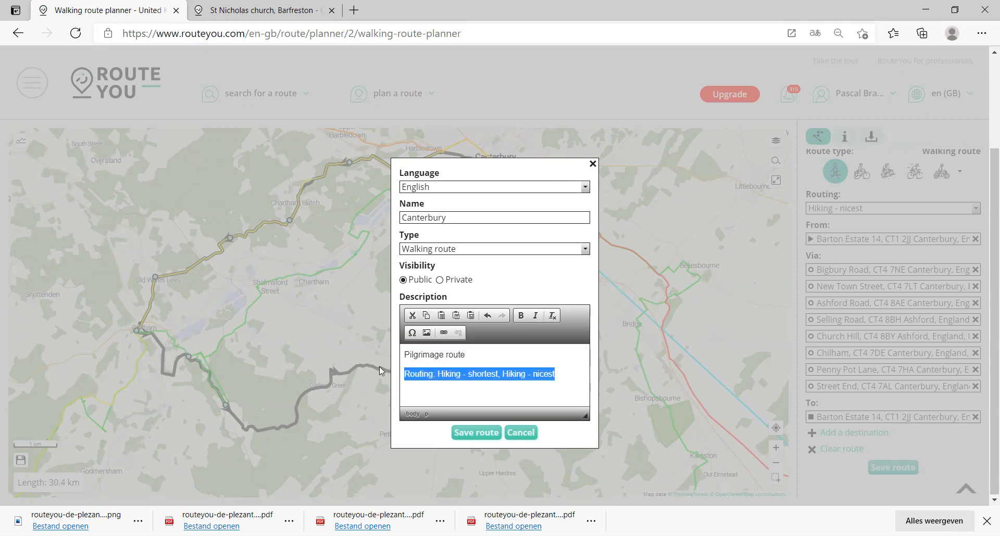
# Name the route "Canterbury Pilgrimage route" and save it as a public walking route.
pyautogui.click(450, 215)
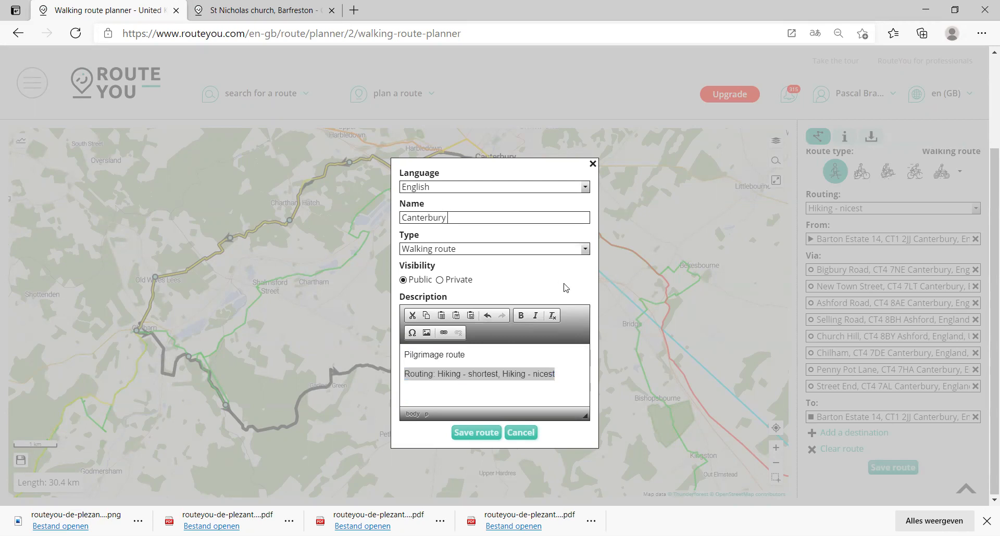
pyautogui.write('Pilgrimage')
pyautogui.press('BackSpace')
pyautogui.write('i')
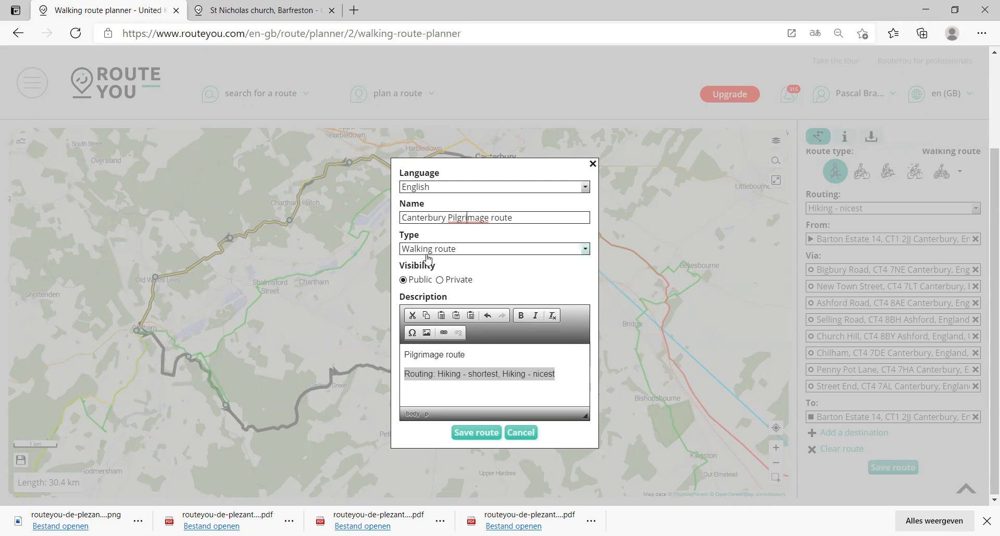
pyautogui.click(476, 433)
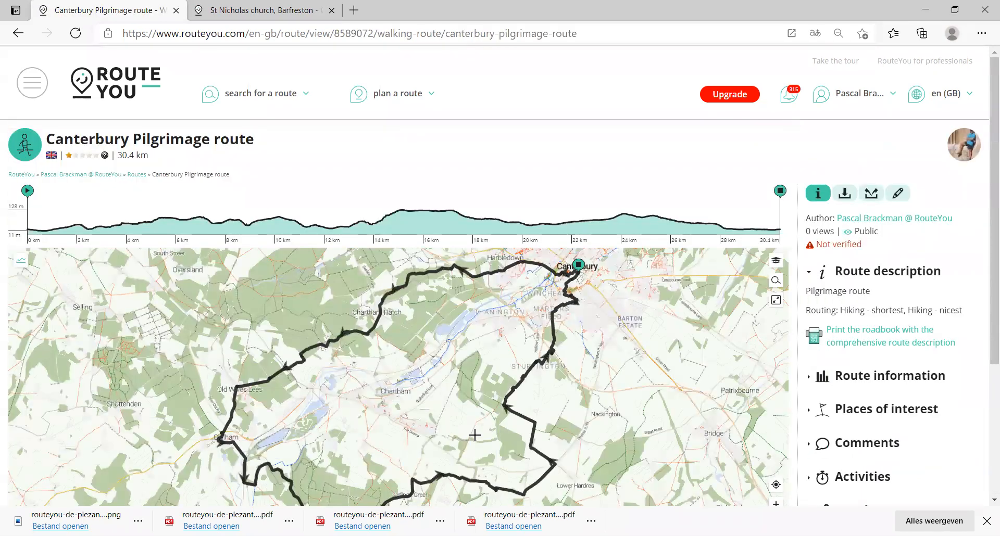
# Classify the saved route under the Pilgrimage theme.
pyautogui.scroll(-1, 507, 304)
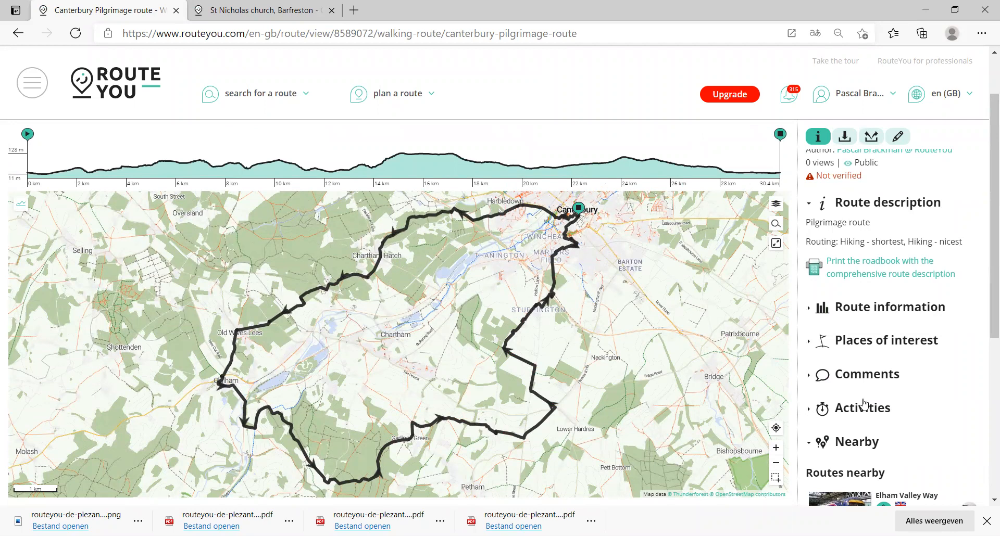
pyautogui.click(901, 140)
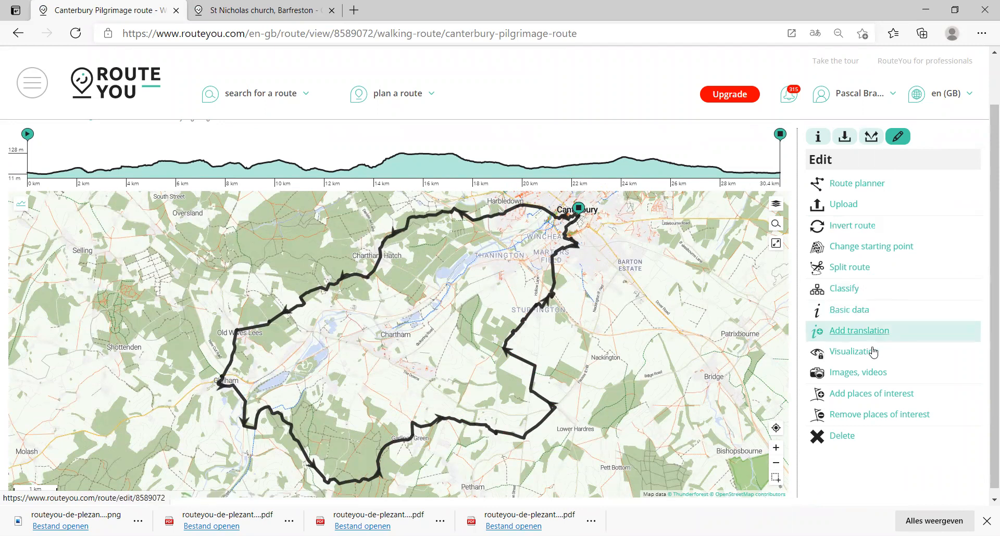
pyautogui.click(856, 294)
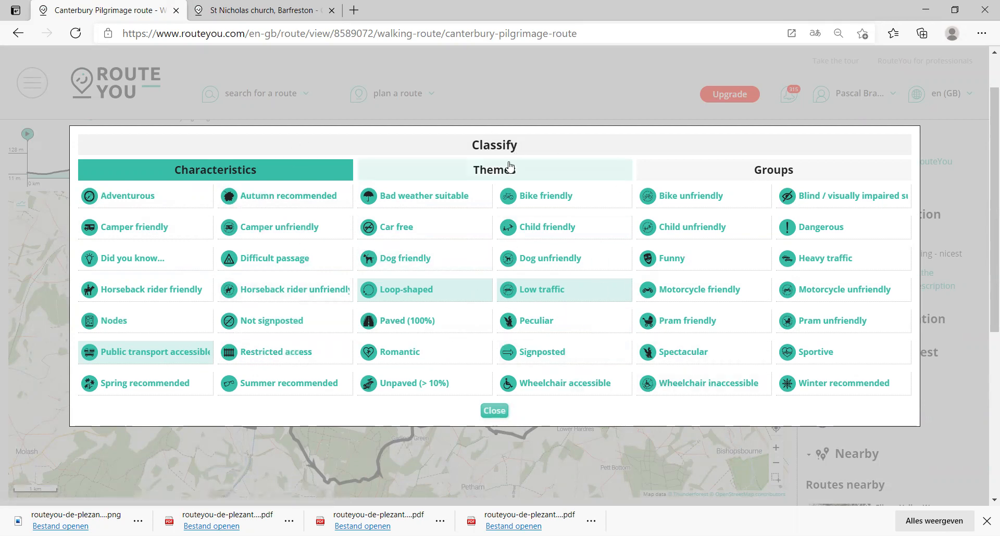
pyautogui.click(492, 172)
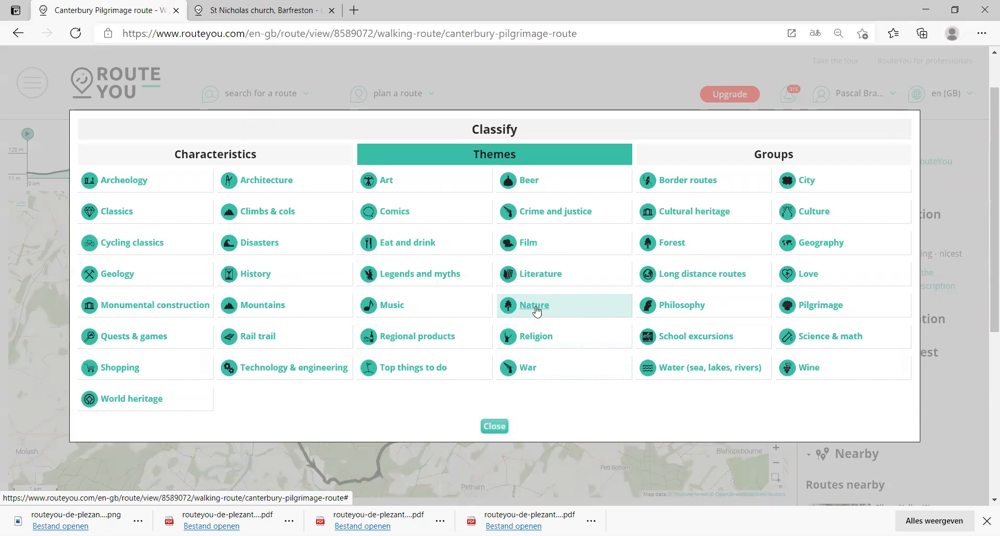
pyautogui.click(571, 309)
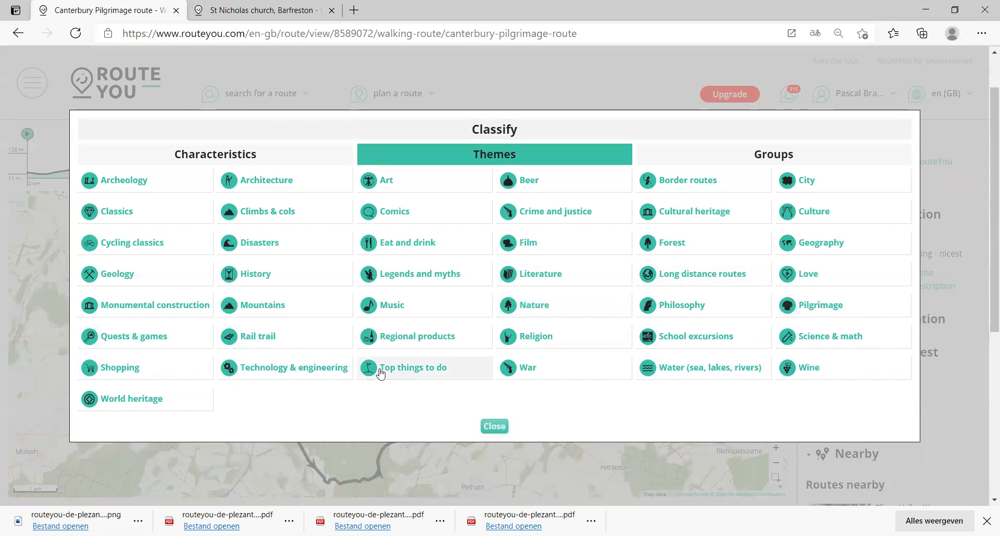
pyautogui.click(818, 311)
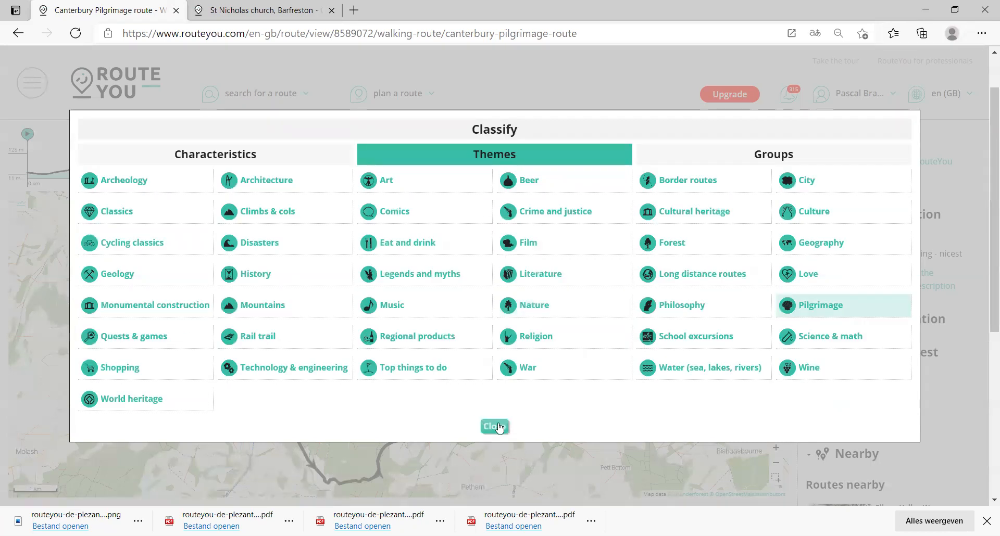
pyautogui.click(494, 426)
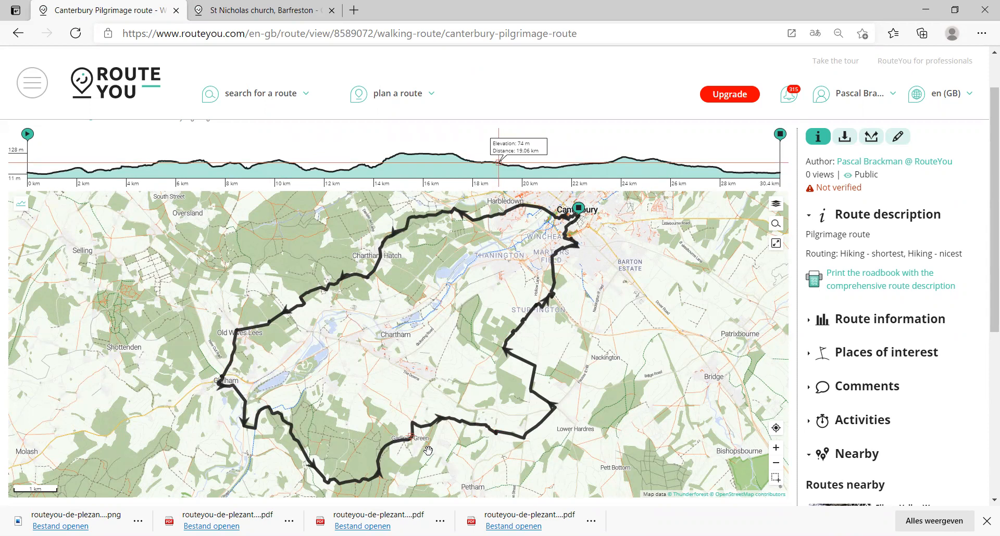
# Add places of interest to the route, filtered by the Pilgrimage theme.
pyautogui.click(897, 137)
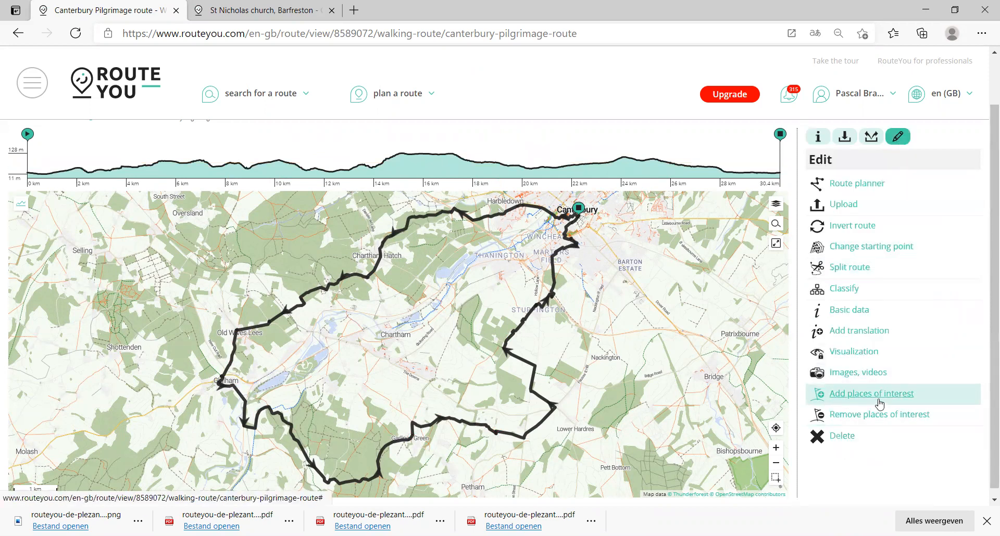
pyautogui.click(861, 397)
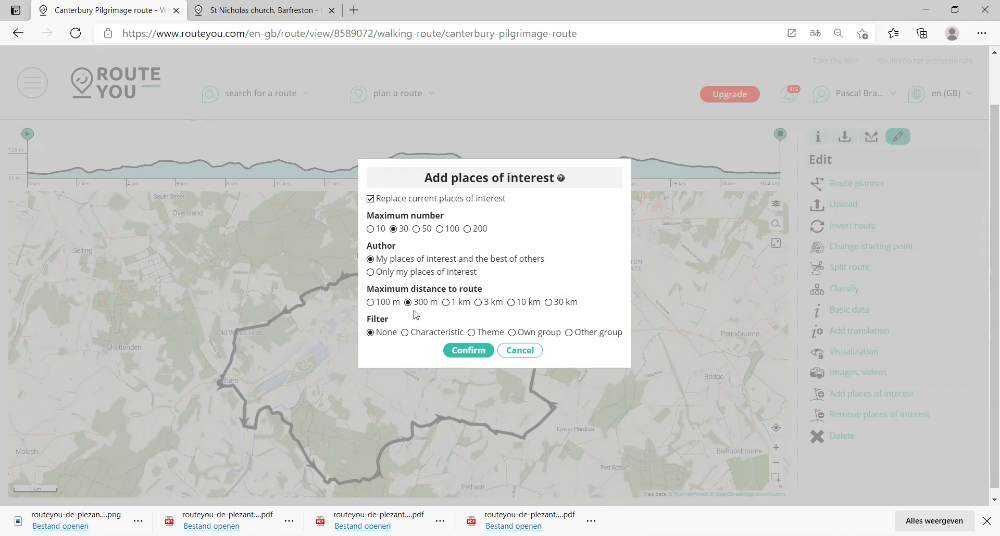
pyautogui.click(471, 336)
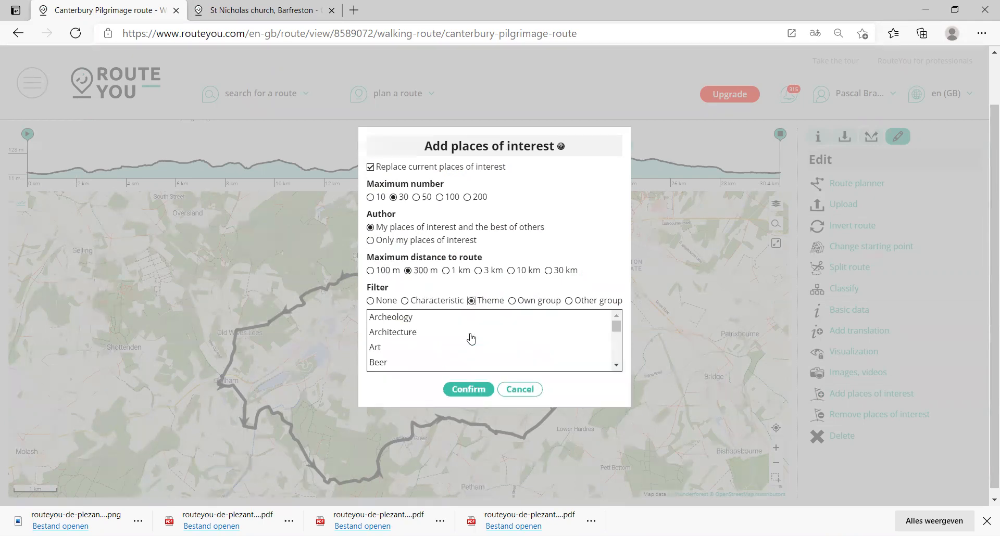
pyautogui.moveTo(614, 321); pyautogui.dragTo(616, 347)
pyautogui.scroll(-2, 616, 347)
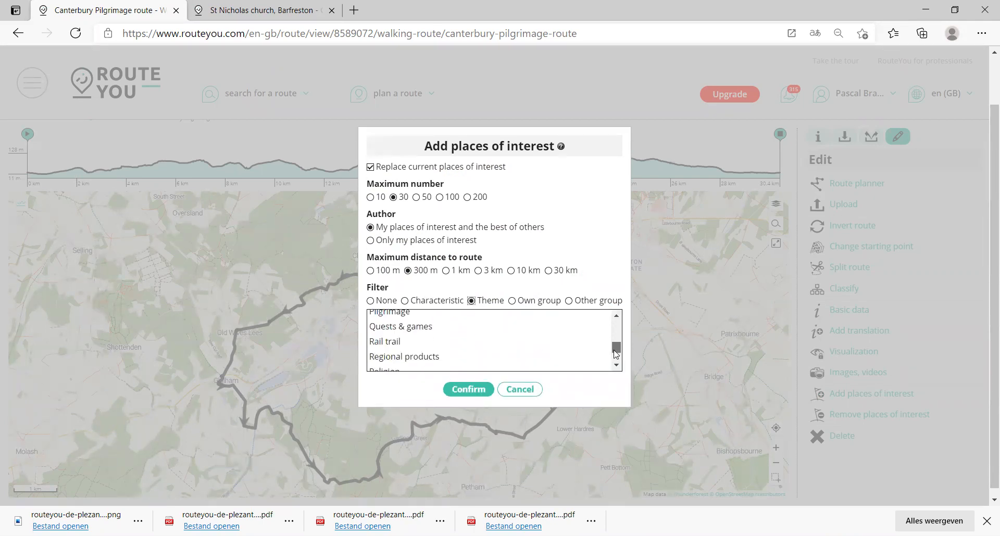
pyautogui.scroll(-1, 430, 350)
pyautogui.scroll(-1, 430, 350)
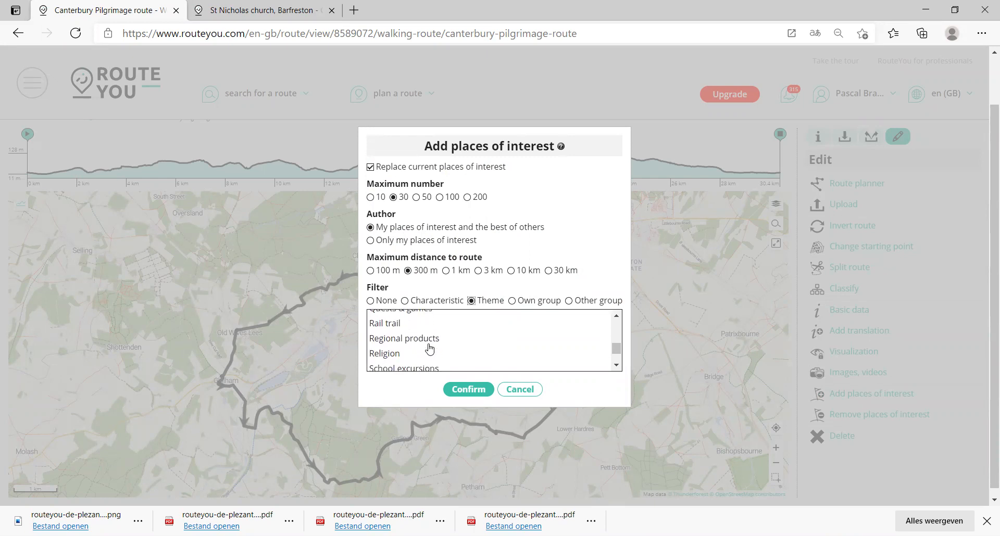
pyautogui.scroll(2, 430, 348)
pyautogui.scroll(1, 430, 348)
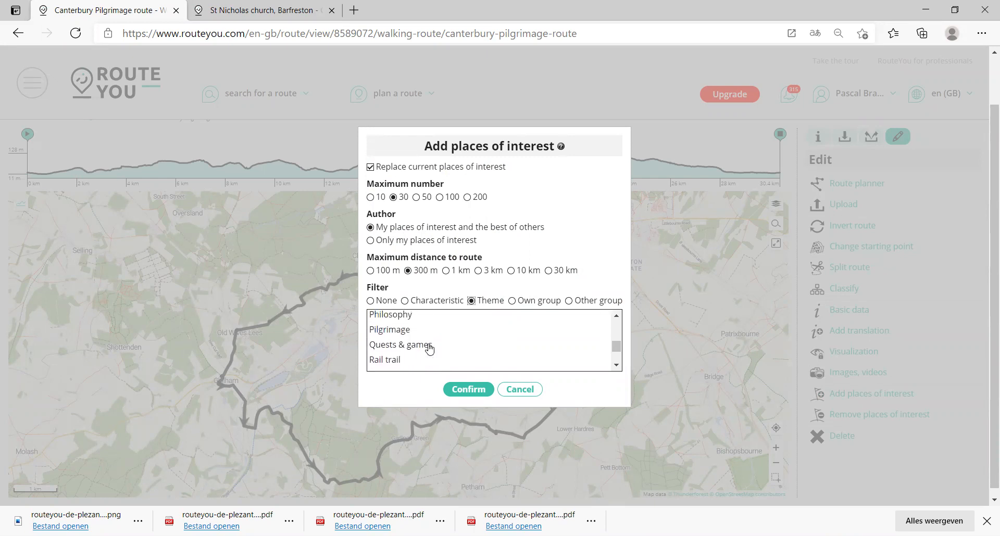
pyautogui.click(412, 331)
pyautogui.click(469, 391)
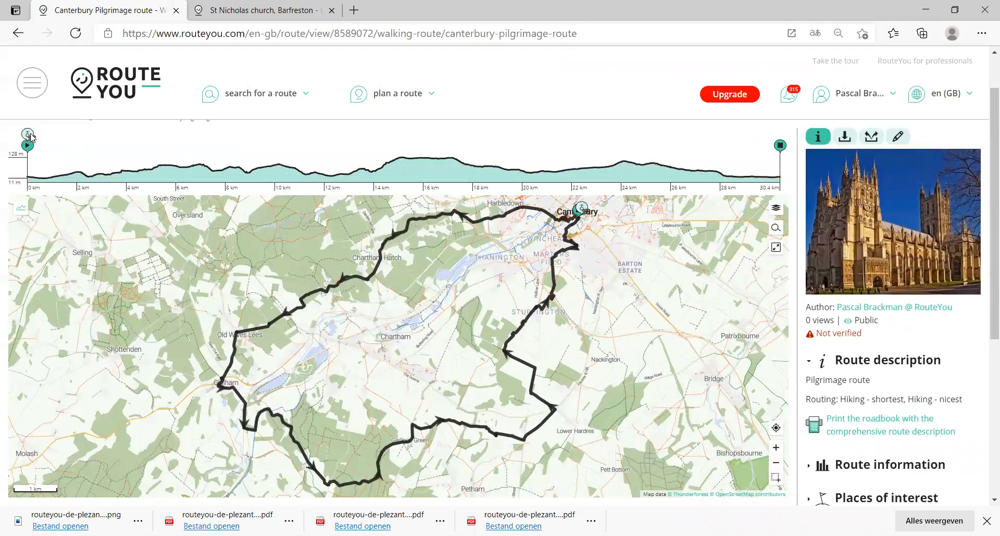
# View the details of the place of interest at the start of the route and close them again.
pyautogui.click(29, 136)
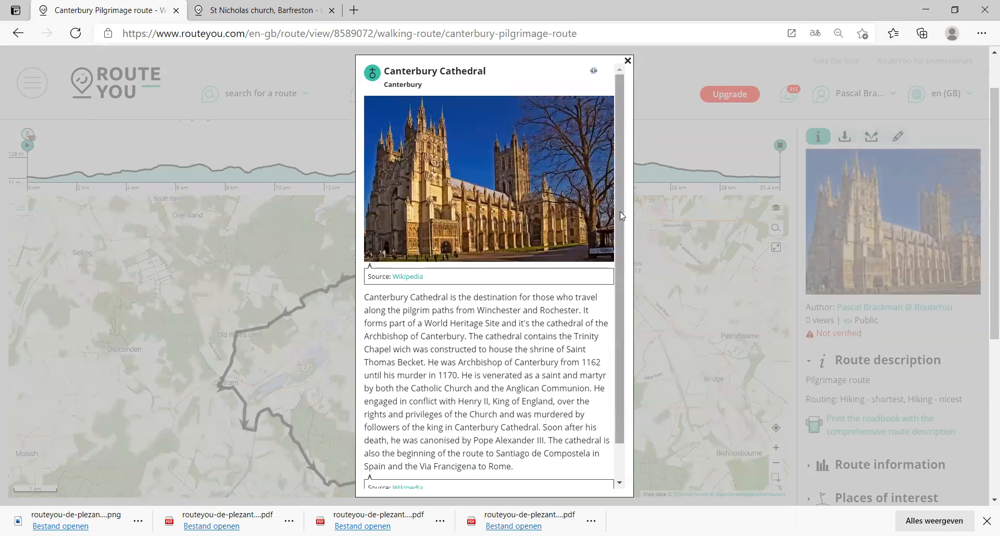
pyautogui.moveTo(619, 212); pyautogui.dragTo(620, 314)
pyautogui.scroll(1, 613, 251)
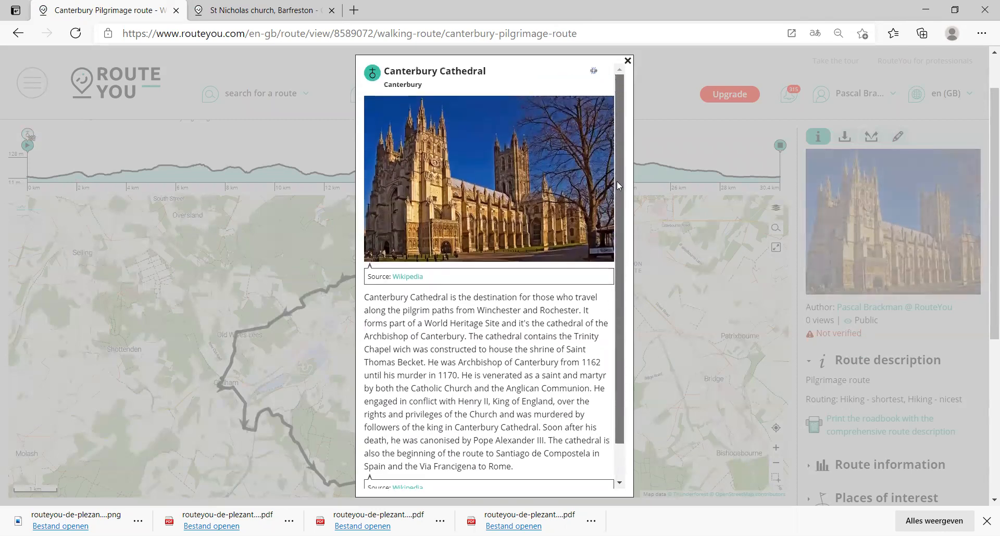
pyautogui.click(628, 62)
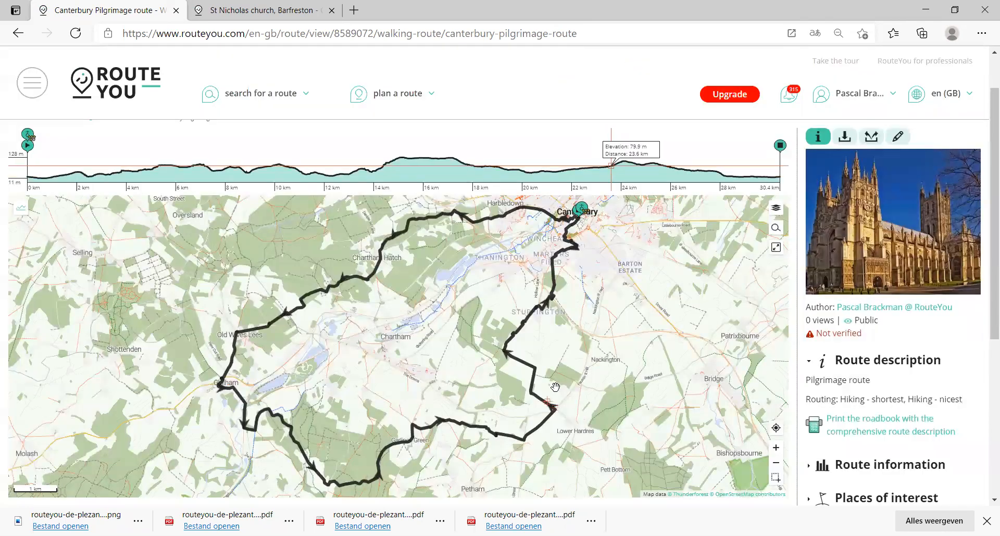
# Add places of interest filtered by the History theme without replacing the current ones.
pyautogui.scroll(-1, 554, 382)
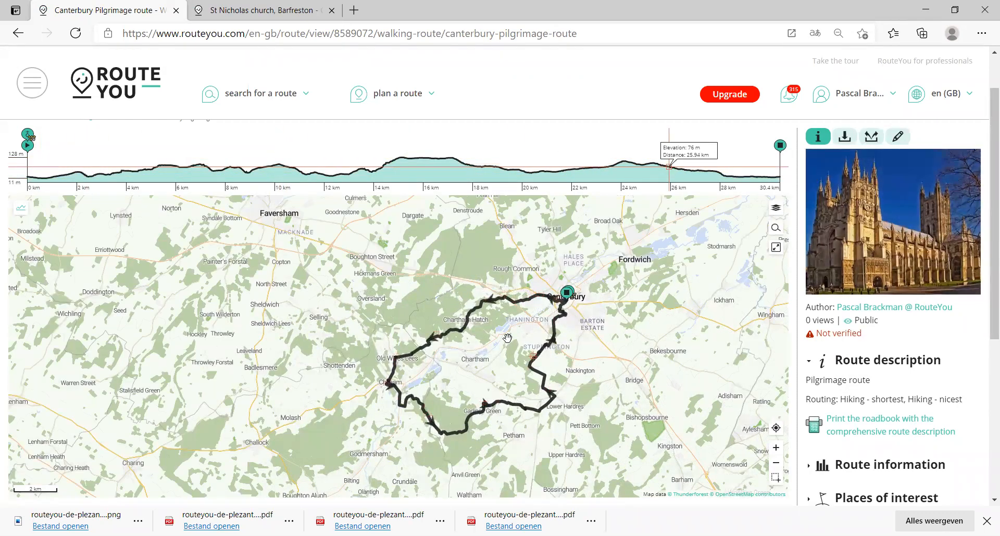
pyautogui.click(898, 136)
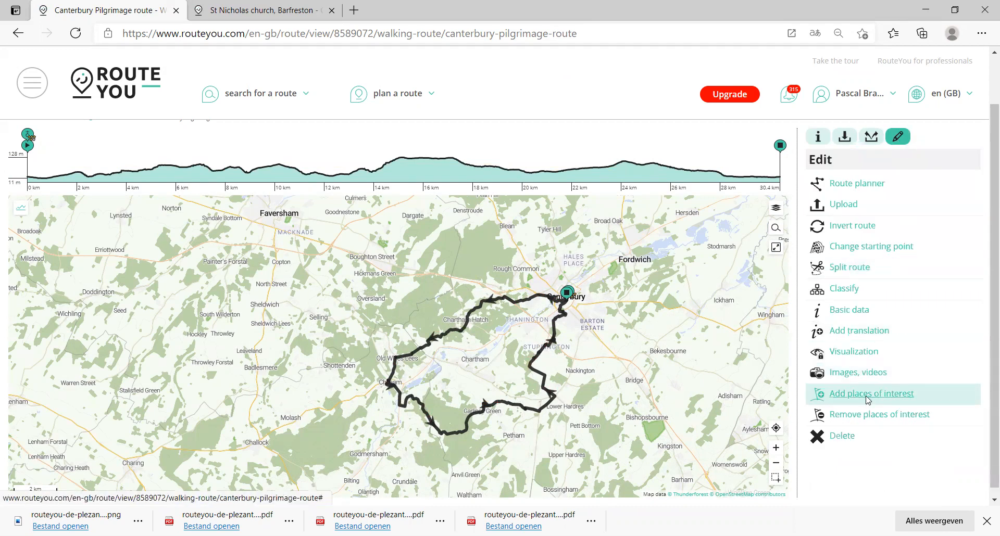
pyautogui.click(868, 399)
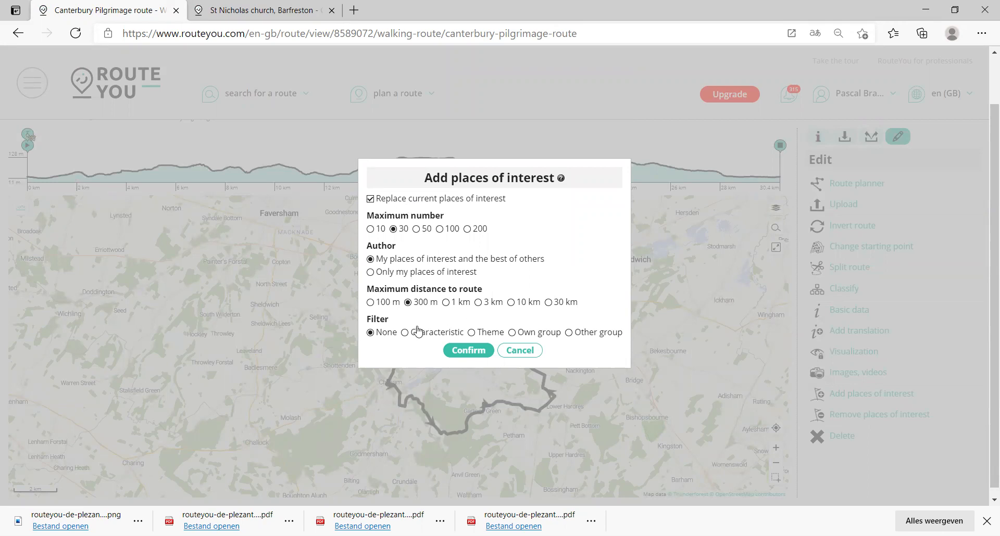
pyautogui.click(370, 199)
pyautogui.click(471, 332)
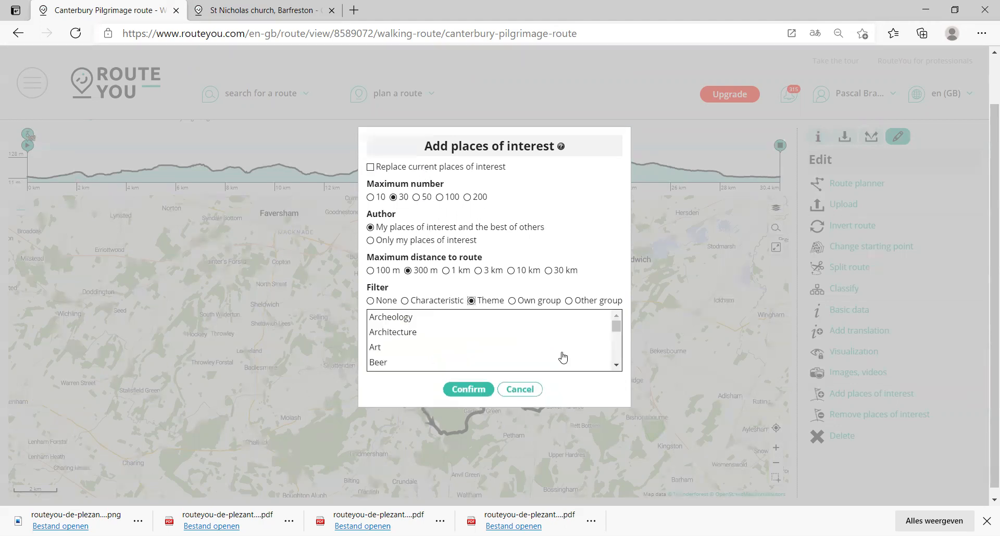
pyautogui.scroll(-5, 616, 333)
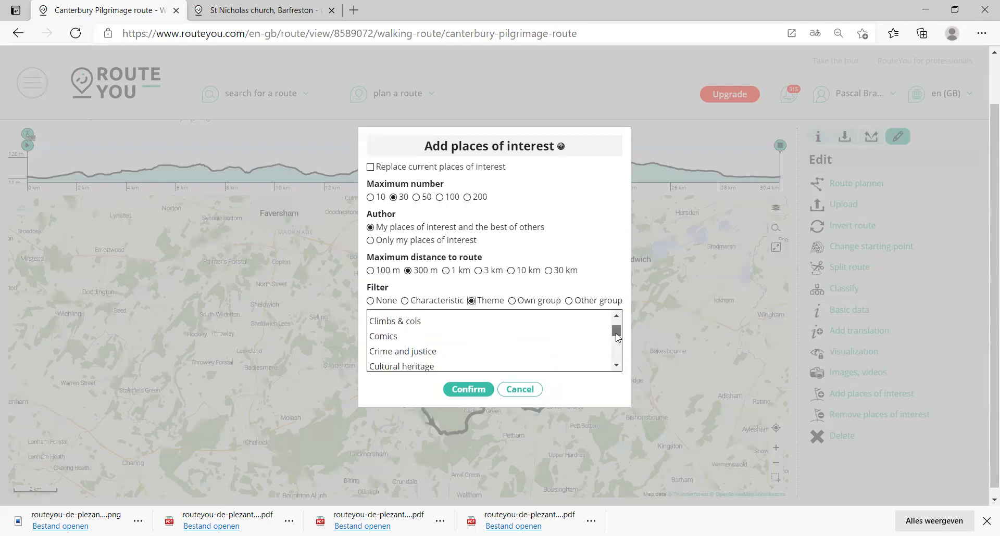
pyautogui.scroll(-5, 553, 354)
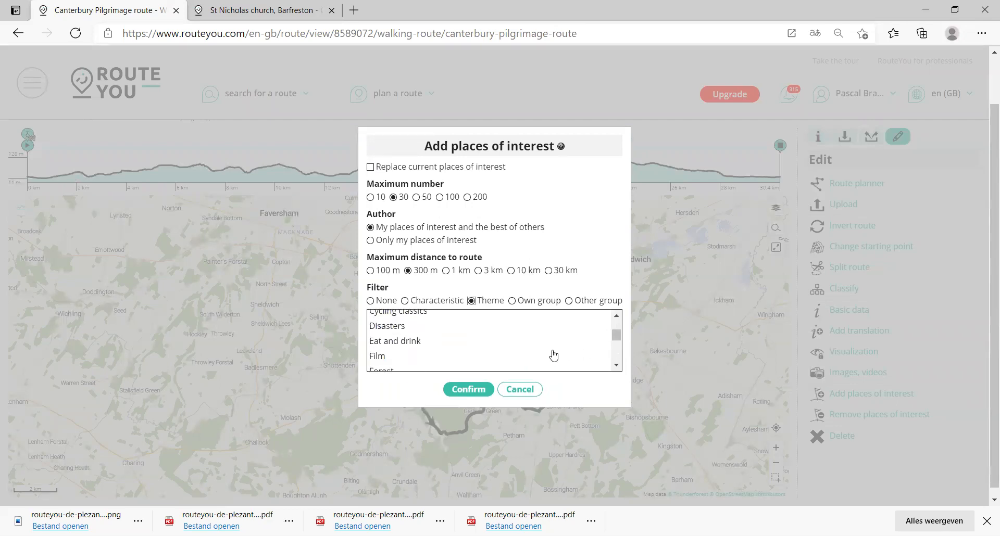
pyautogui.click(382, 354)
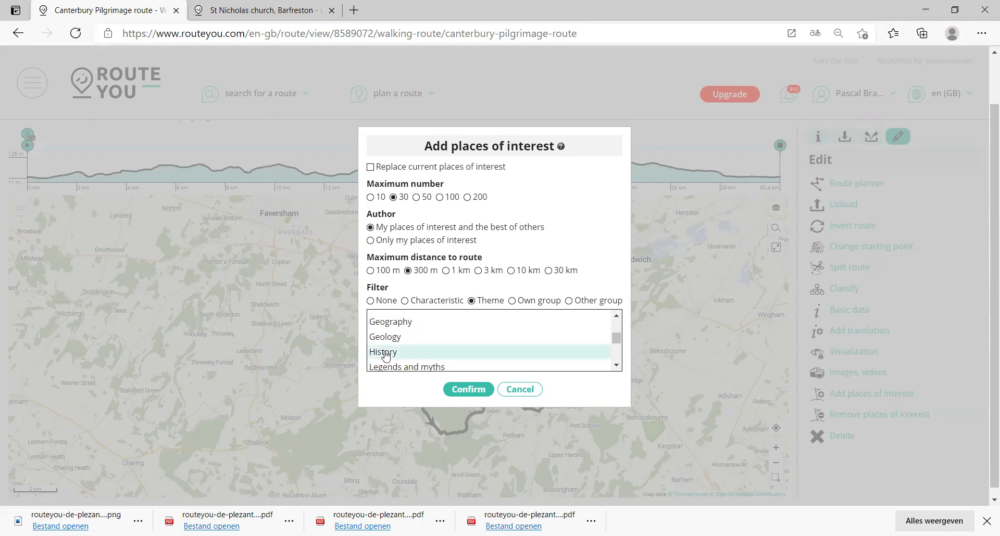
pyautogui.click(467, 391)
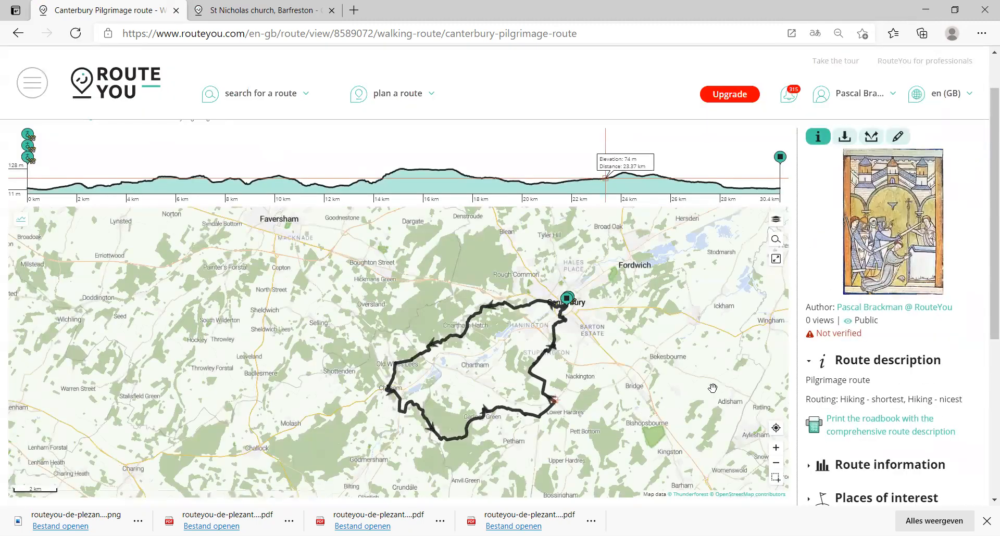
# View the details of Canterbury Cathedral at the start of the route and close them again.
pyautogui.click(27, 146)
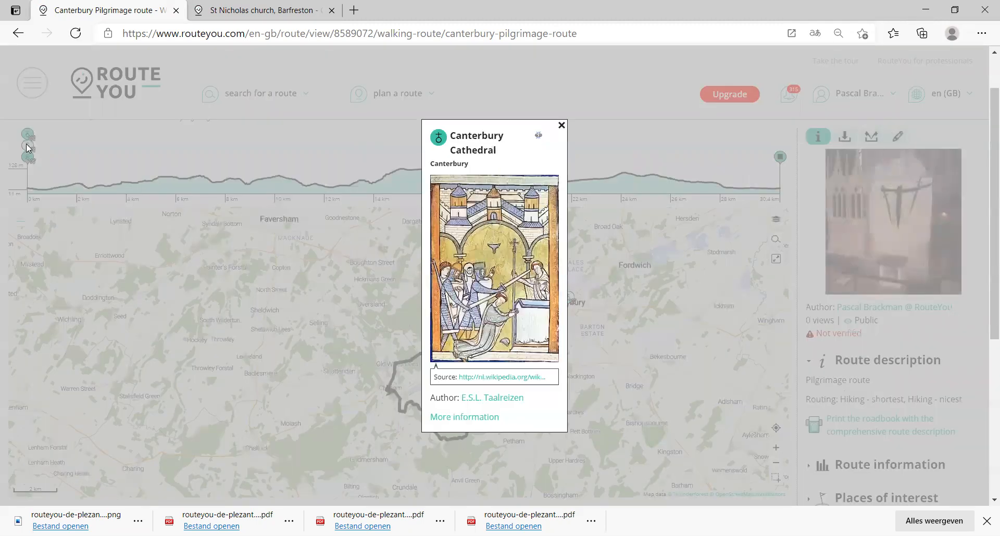
pyautogui.click(561, 127)
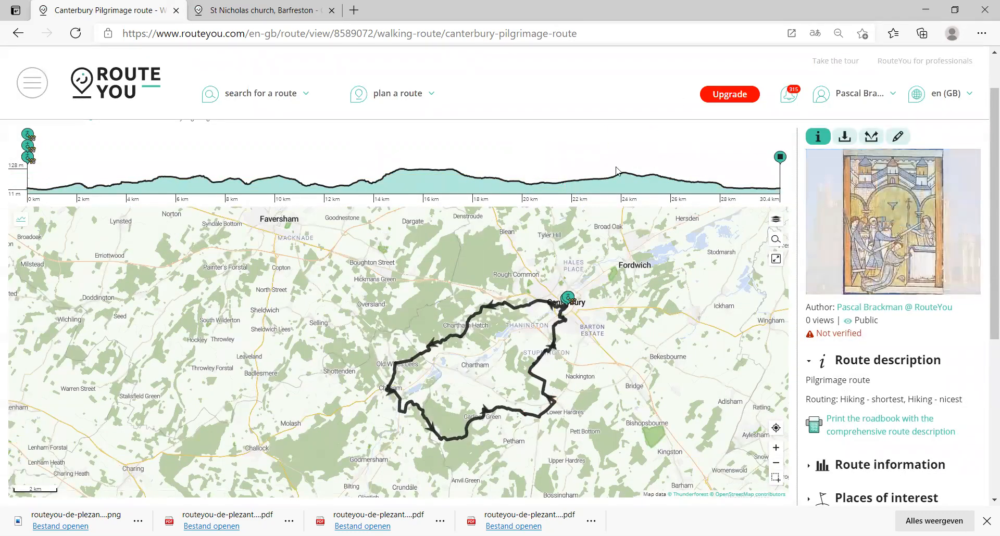
# Add up to 30 unfiltered places of interest within 1 km of the route, keeping the current ones.
pyautogui.click(898, 138)
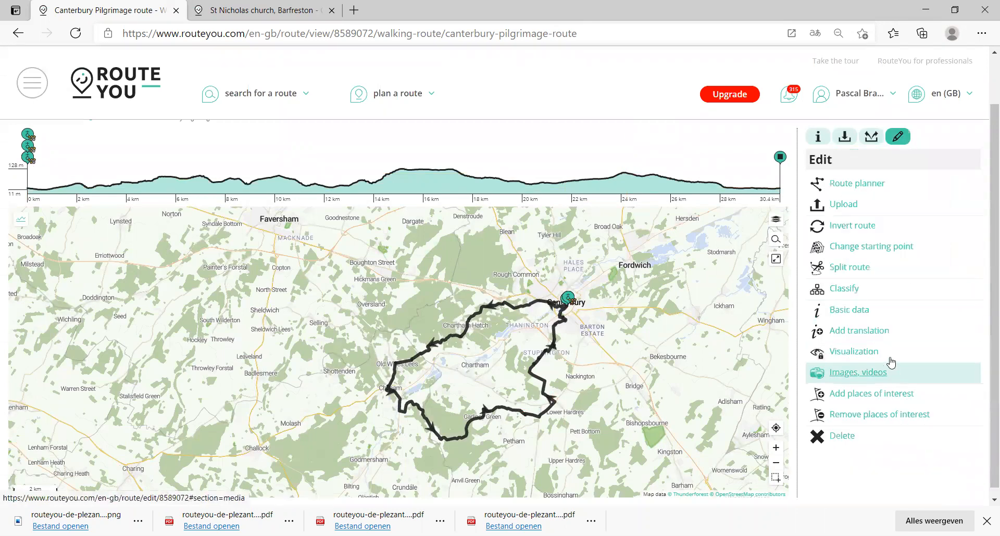
pyautogui.click(867, 396)
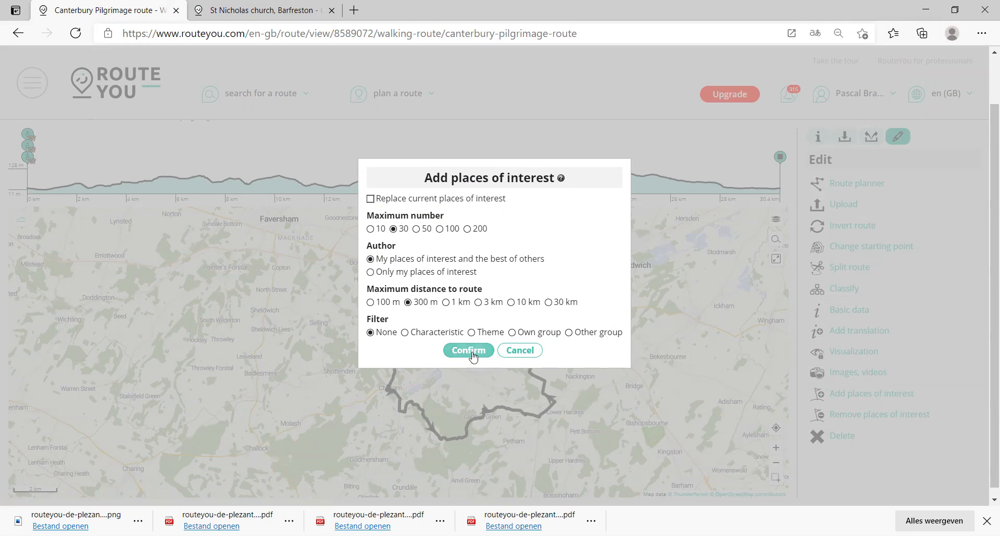
pyautogui.click(446, 303)
pyautogui.click(467, 351)
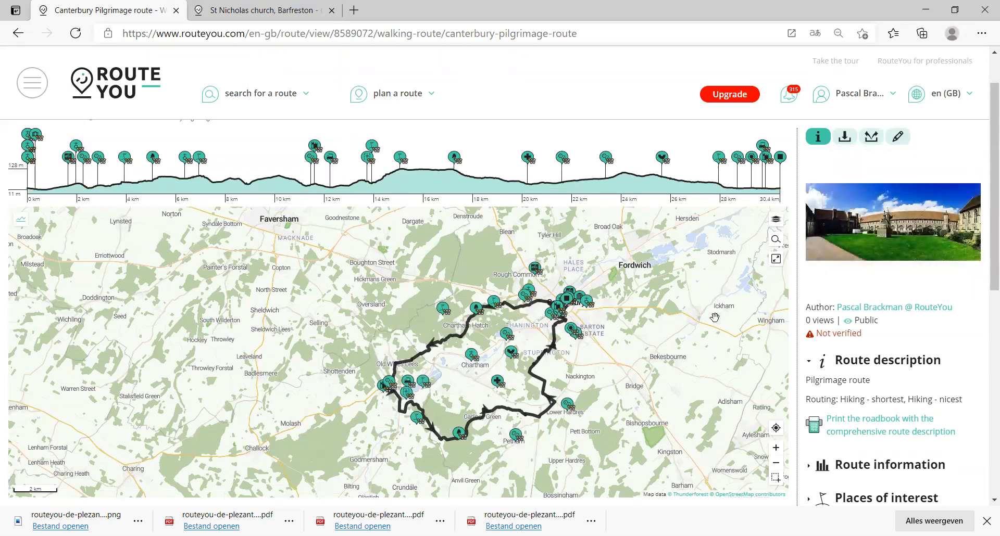
# Remove St Edmund's School Canterbury and South Blean from the route's places of interest.
pyautogui.click(535, 268)
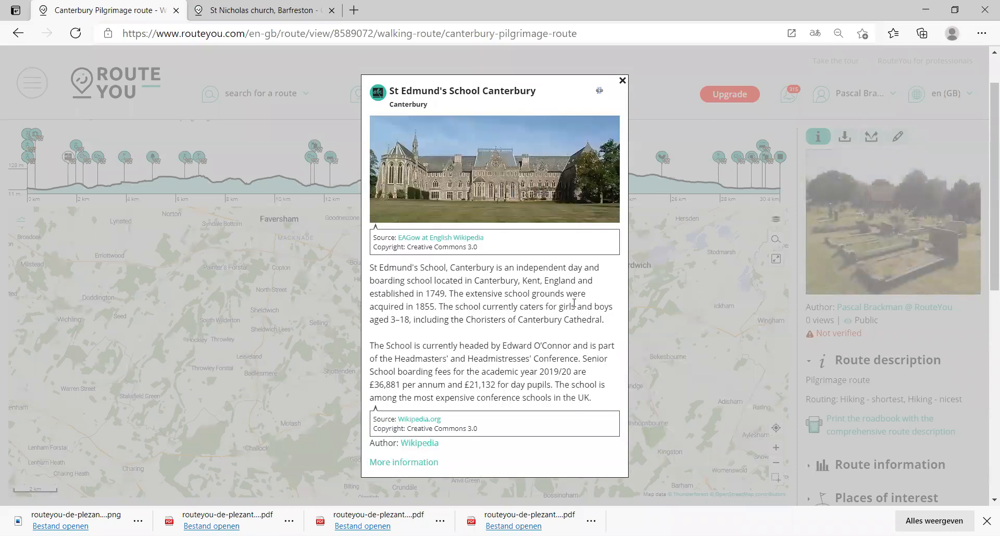
pyautogui.click(603, 97)
pyautogui.scroll(1, 528, 340)
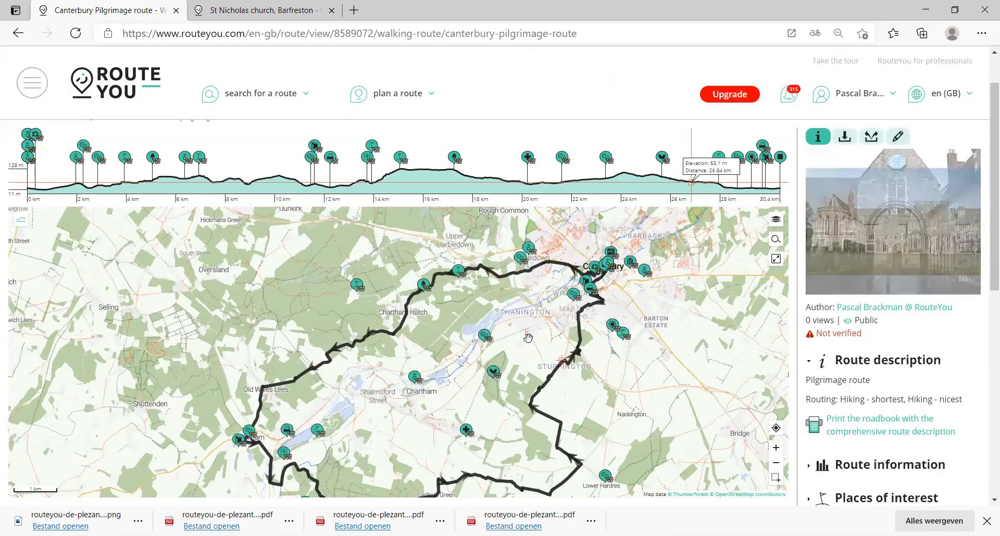
pyautogui.scroll(-1, 530, 341)
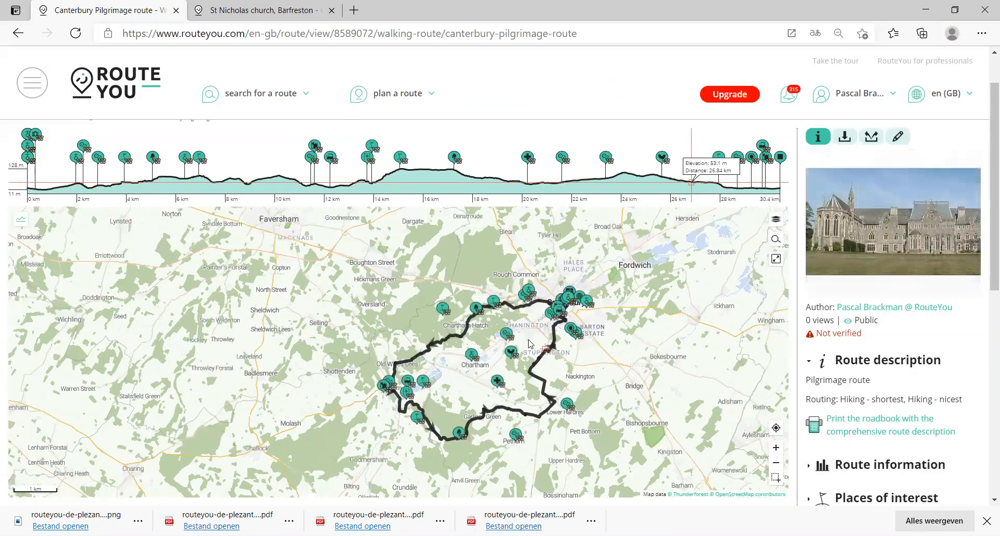
pyautogui.click(444, 311)
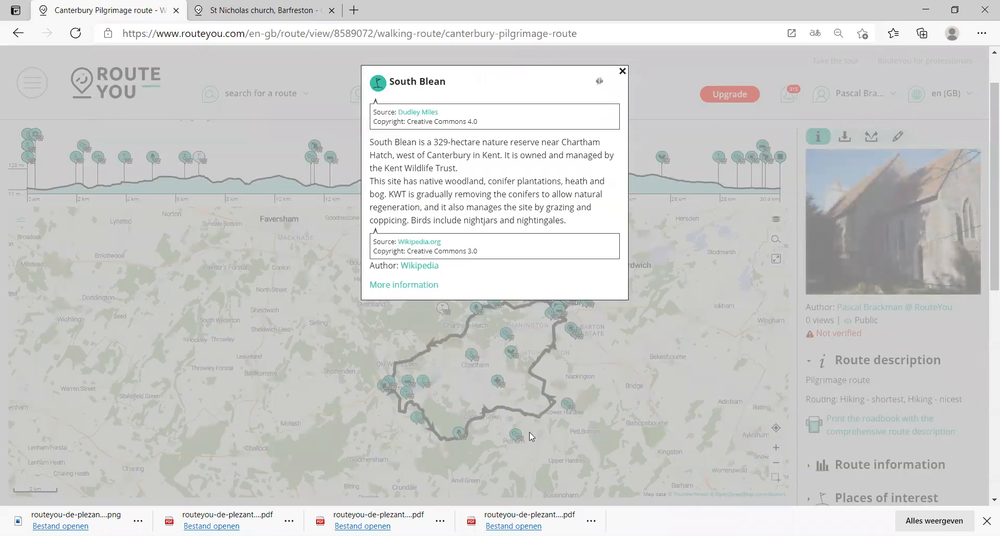
pyautogui.click(601, 82)
# Read the description of the Church of St Mary near Chartham and close it again.
pyautogui.click(472, 356)
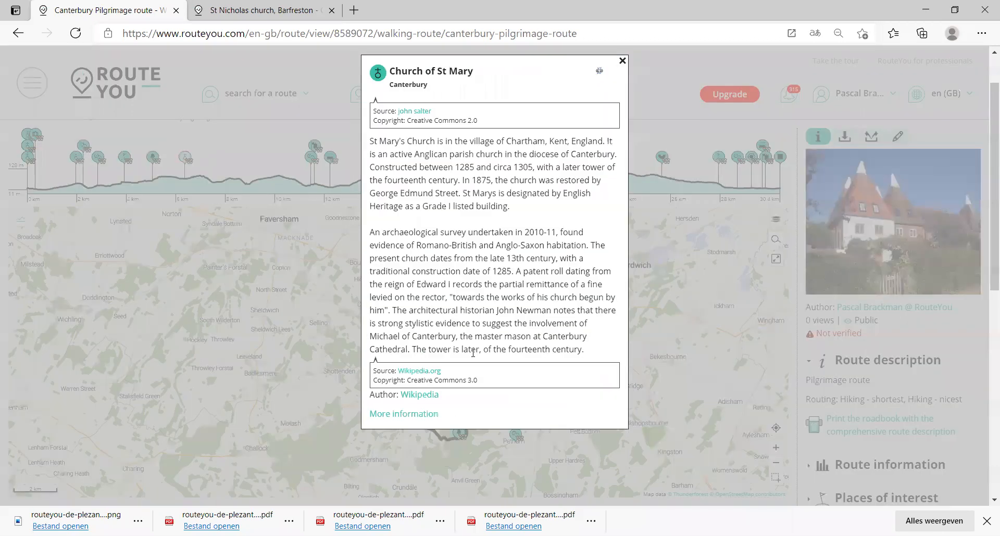
pyautogui.scroll(-3, 451, 385)
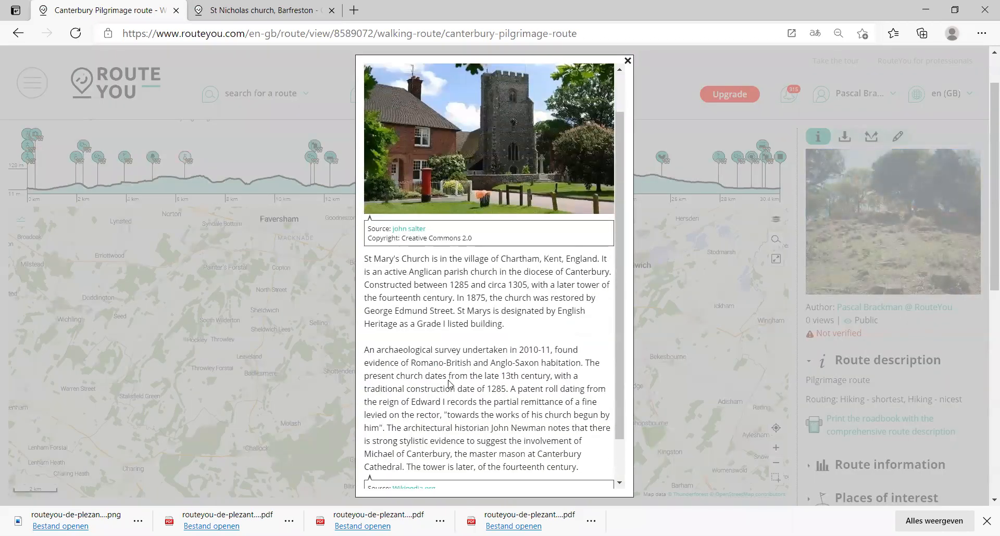
pyautogui.scroll(3, 451, 386)
pyautogui.scroll(1, 450, 386)
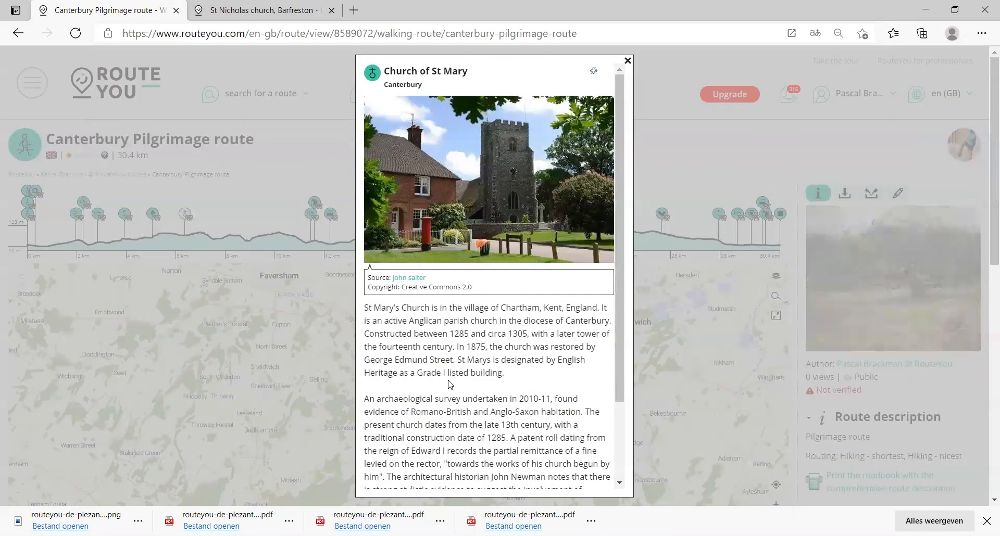
pyautogui.scroll(-2, 450, 385)
pyautogui.click(628, 61)
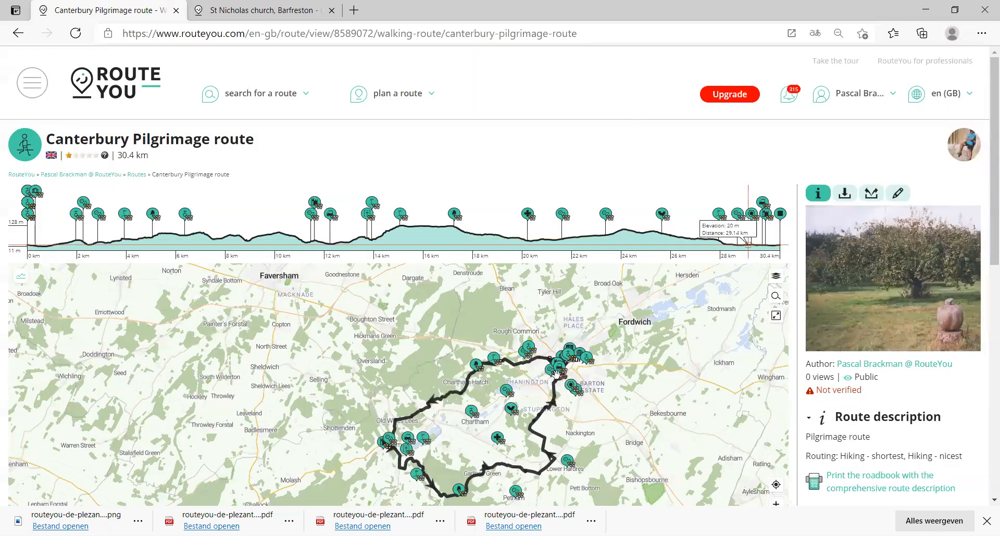
# Remove Lower Hardres from the route's places of interest.
pyautogui.click(569, 463)
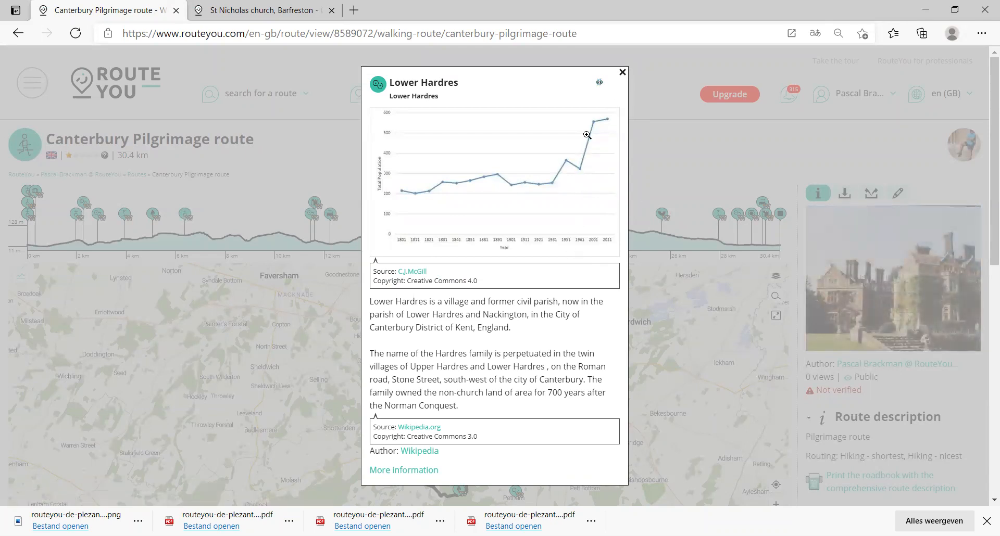
pyautogui.click(623, 74)
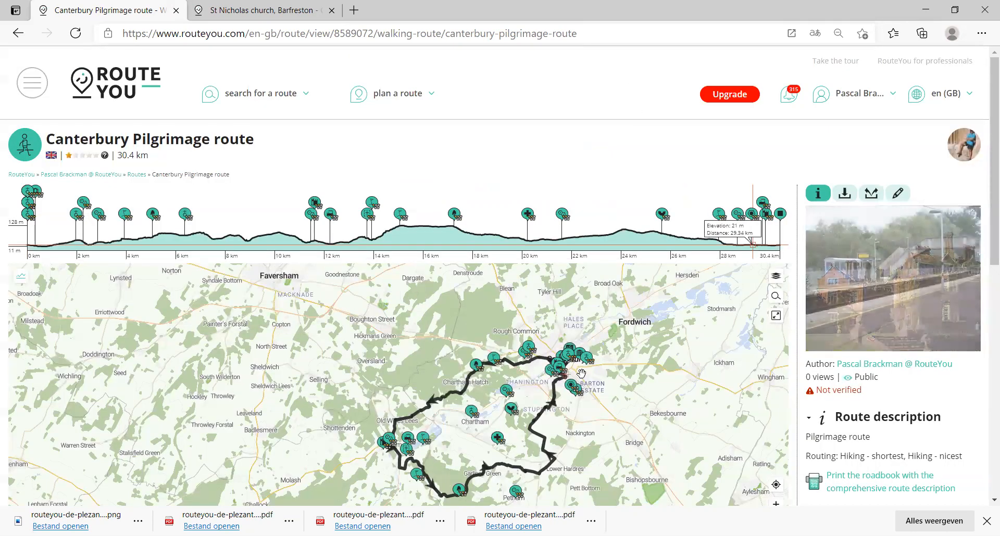
pyautogui.moveTo(555, 439); pyautogui.dragTo(492, 410)
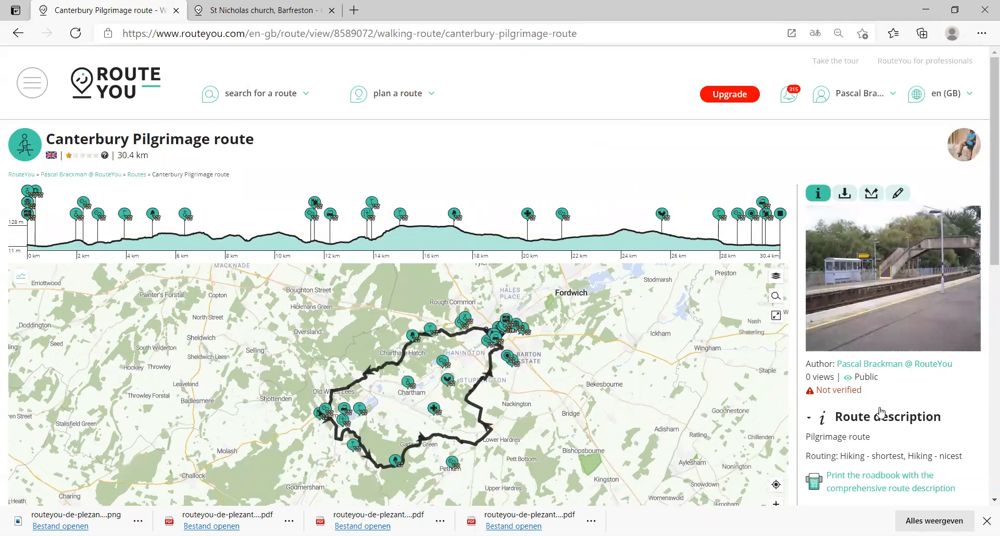
# Review the list of places of interest along the route, including their photos and descriptions.
pyautogui.scroll(-4, 881, 409)
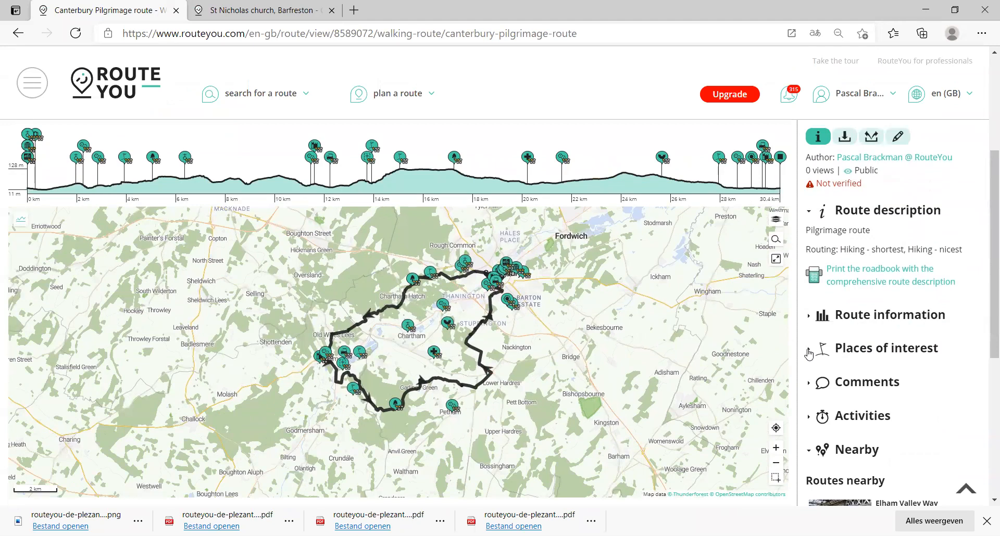
pyautogui.click(811, 354)
pyautogui.scroll(-4, 811, 351)
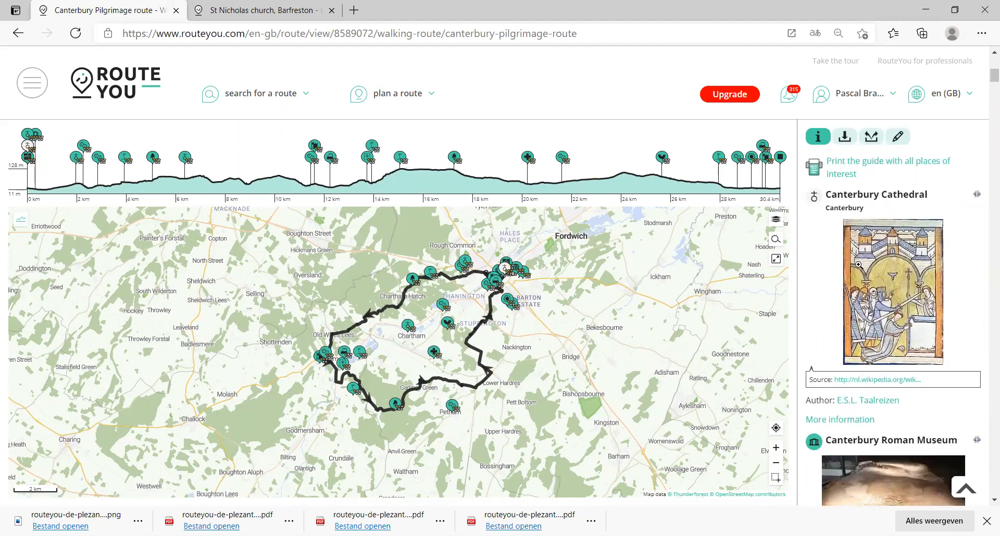
pyautogui.scroll(-4, 858, 264)
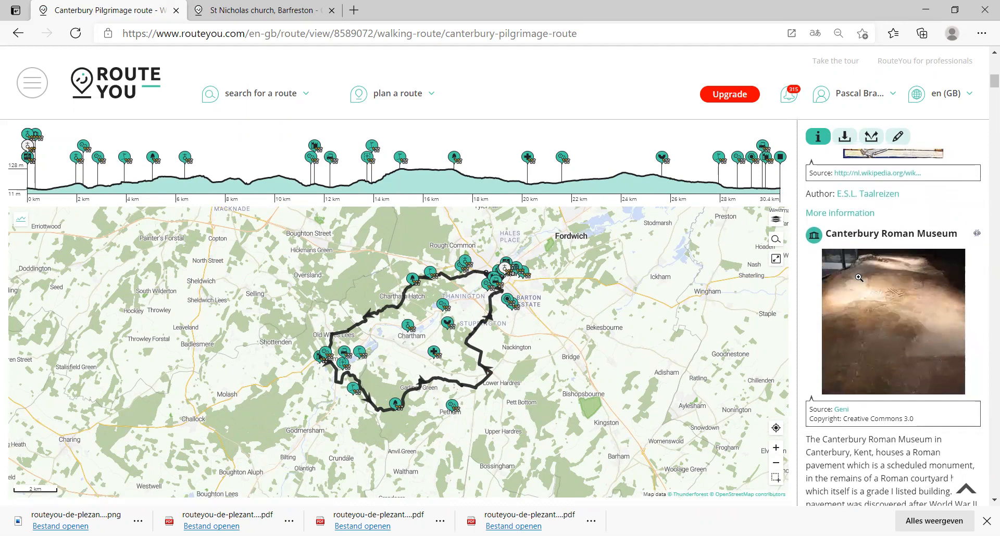
pyautogui.scroll(-10, 859, 278)
pyautogui.scroll(-10, 859, 277)
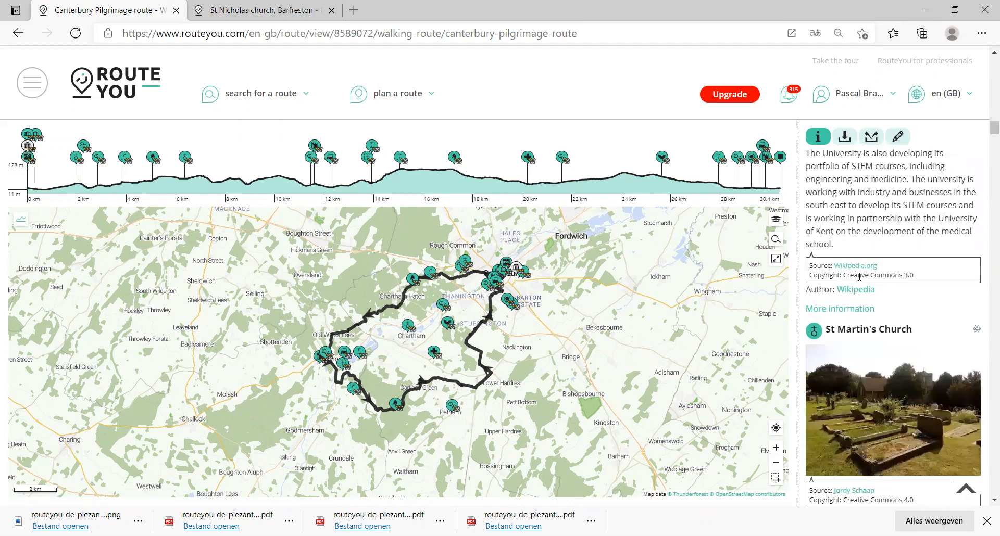
pyautogui.scroll(-10, 859, 277)
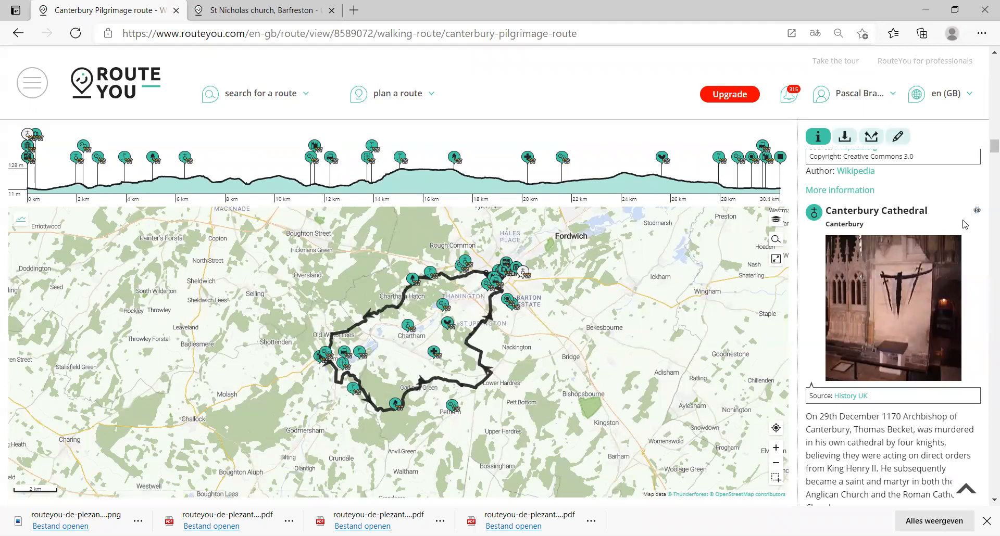
pyautogui.scroll(-5, 944, 279)
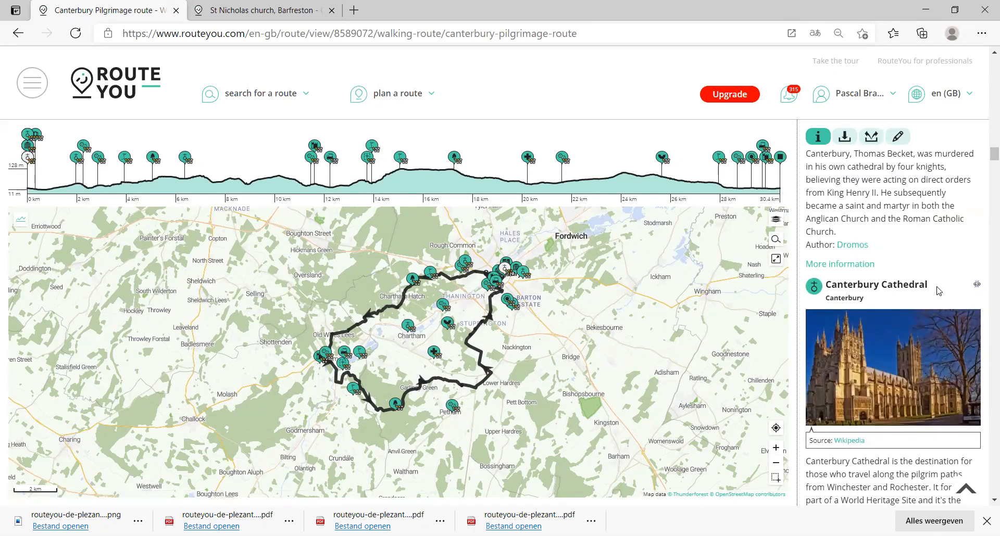
pyautogui.scroll(-15, 939, 291)
pyautogui.scroll(-20, 936, 284)
pyautogui.scroll(3, 936, 285)
pyautogui.scroll(-2, 936, 285)
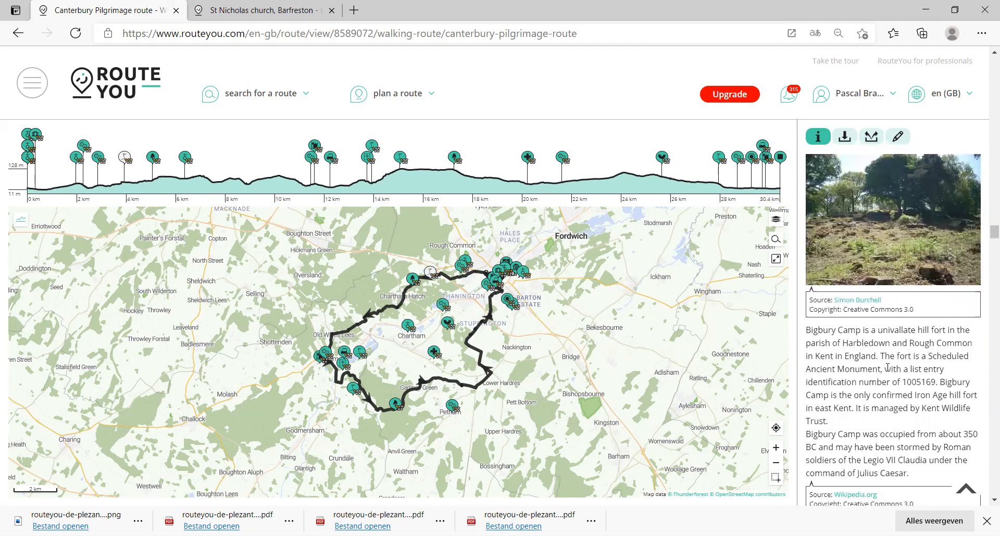
pyautogui.scroll(-1, 894, 311)
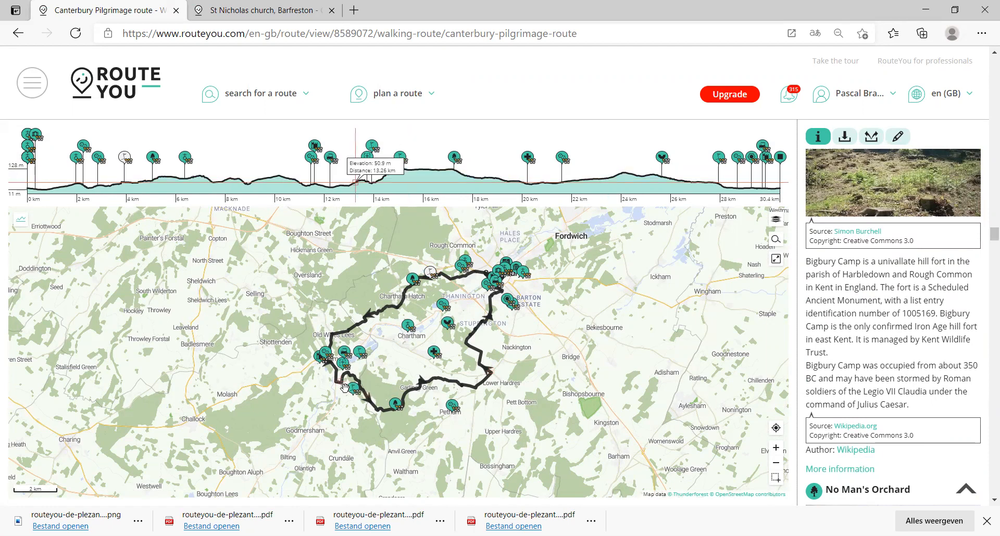
# Remove St Augustine's Hospital from the route's places of interest.
pyautogui.click(434, 352)
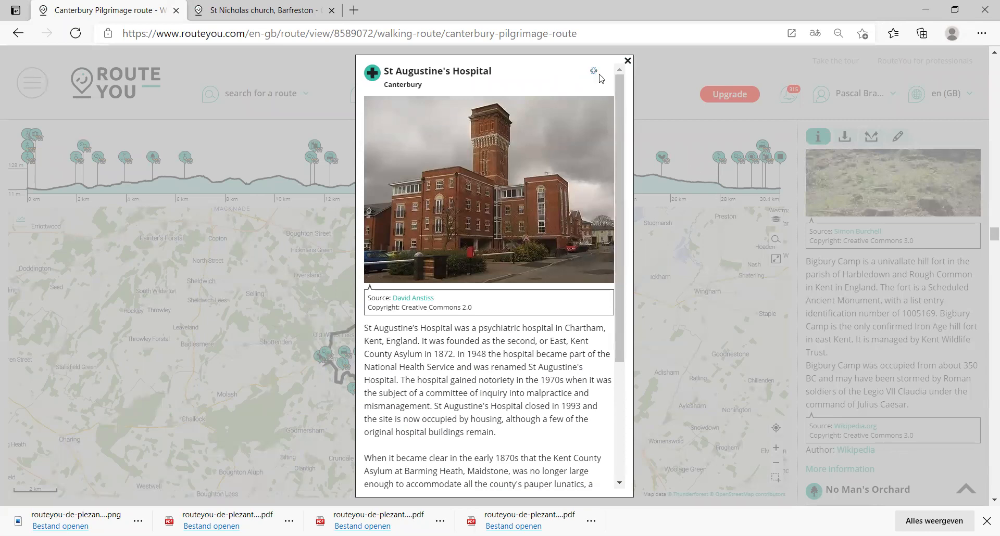
pyautogui.press('Escape')
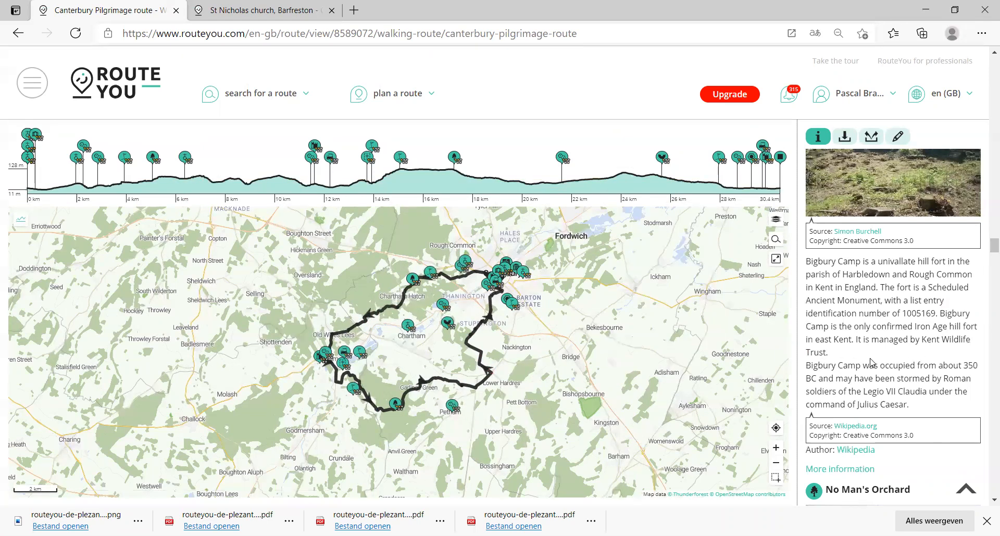
# Generate the printable route guide in the Default style and download it as a PDF.
pyautogui.click(845, 138)
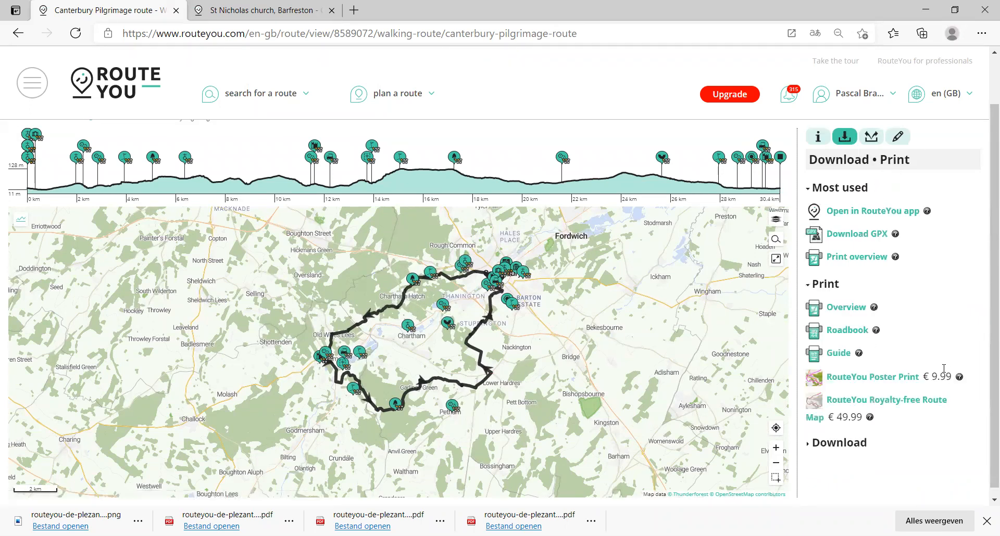
pyautogui.click(837, 356)
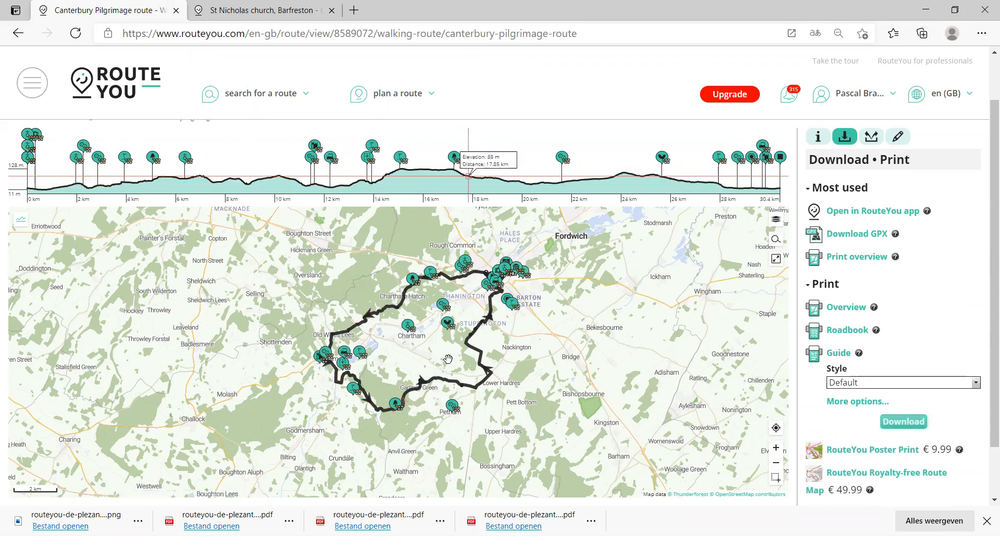
pyautogui.scroll(-1, 895, 404)
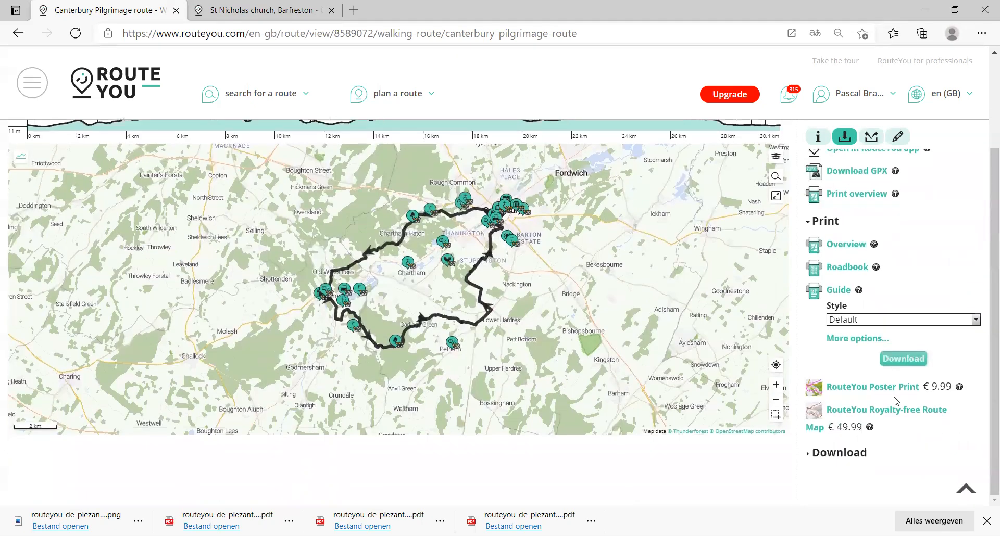
pyautogui.scroll(1, 913, 378)
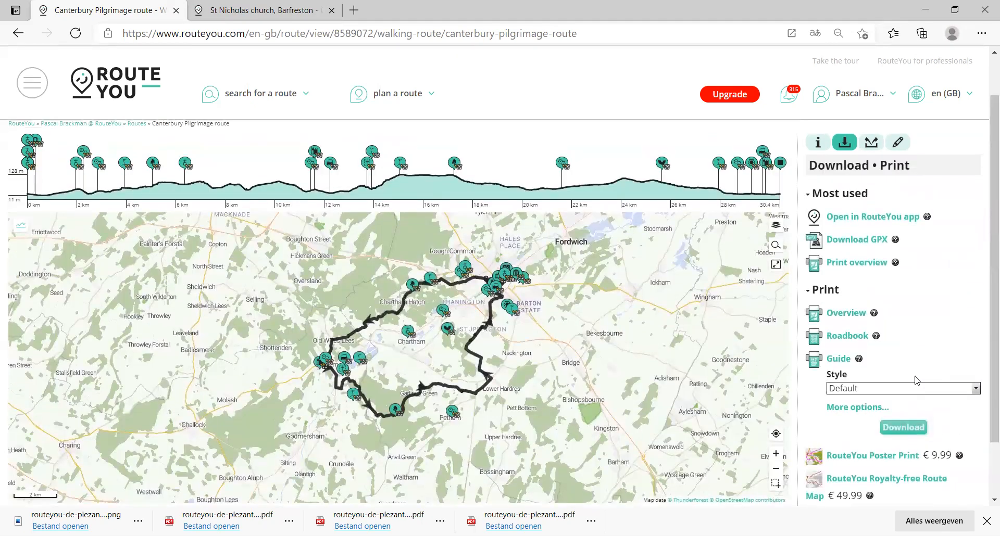
pyautogui.click(898, 432)
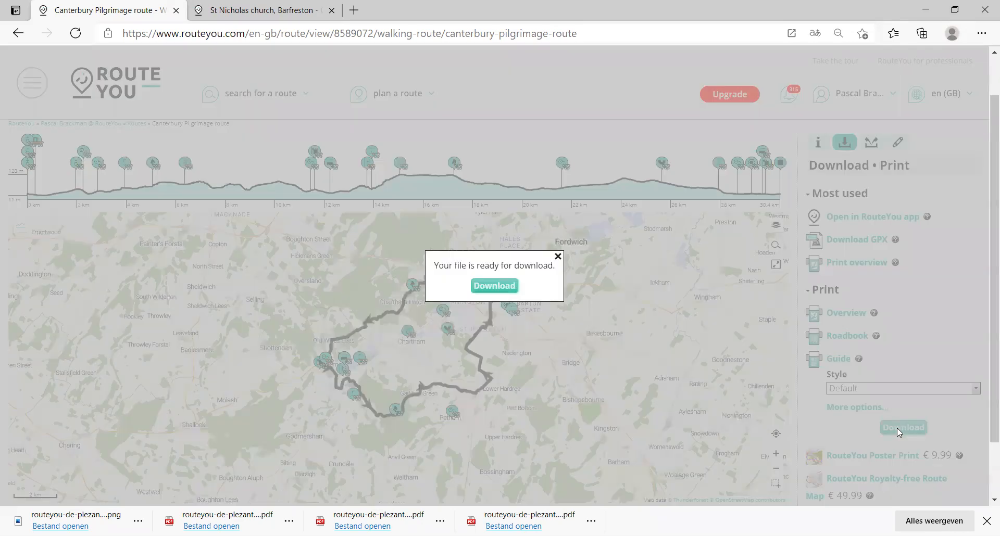
pyautogui.click(493, 286)
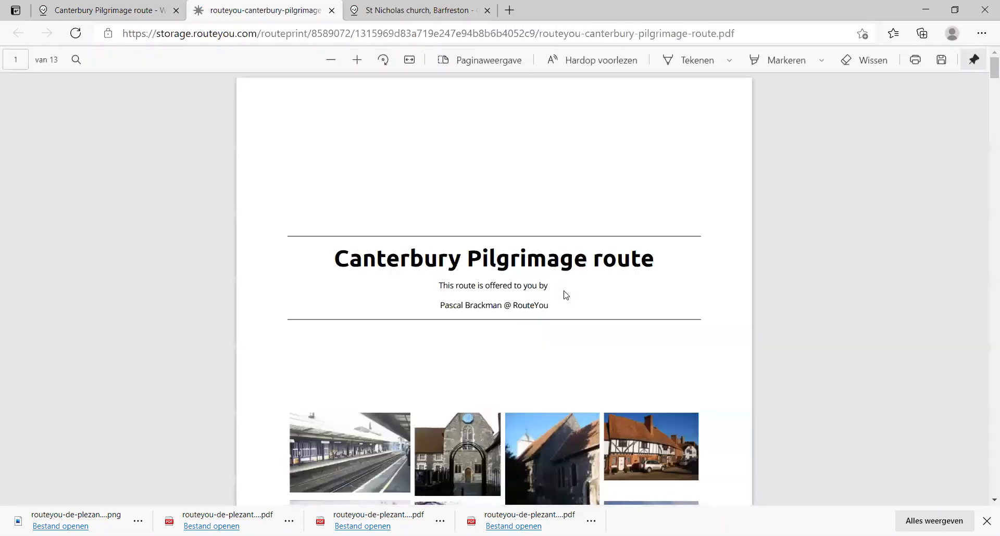
# Examine the downloaded guide's cover page, overview map with numbered places of interest, and elevation profile with climb grades.
pyautogui.moveTo(392, 206); pyautogui.dragTo(536, 250)
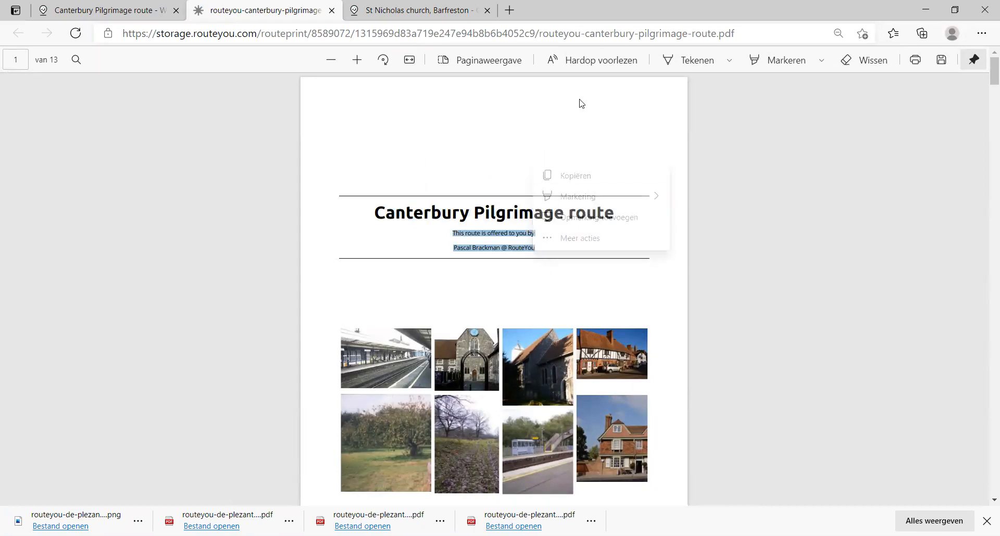
pyautogui.scroll(-4, 645, 342)
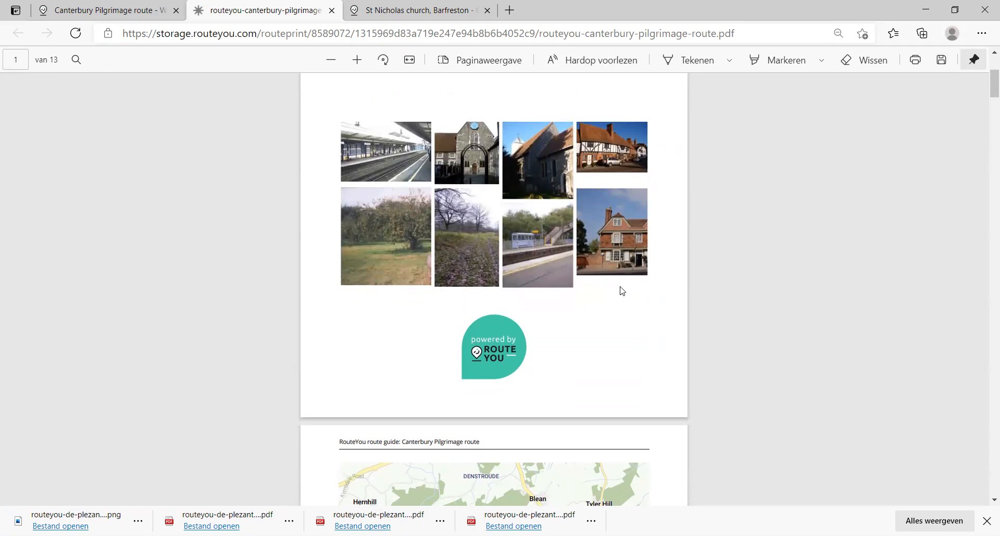
pyautogui.scroll(-8, 626, 305)
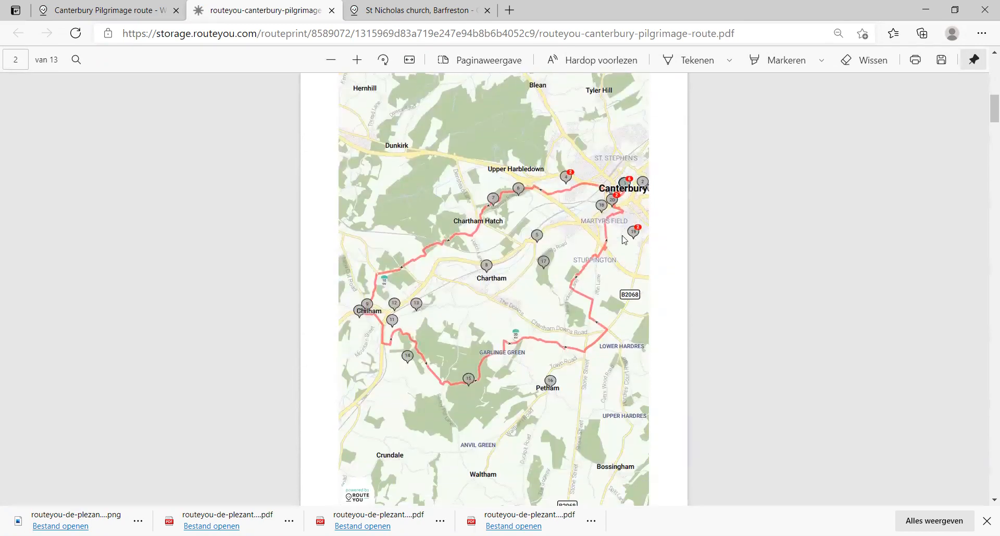
pyautogui.scroll(3, 628, 188)
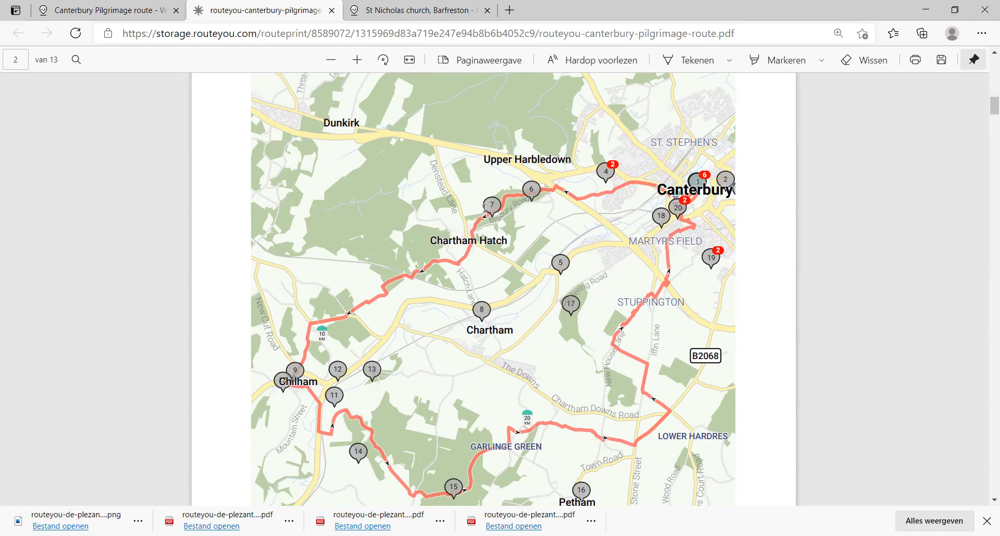
pyautogui.scroll(-10, 388, 379)
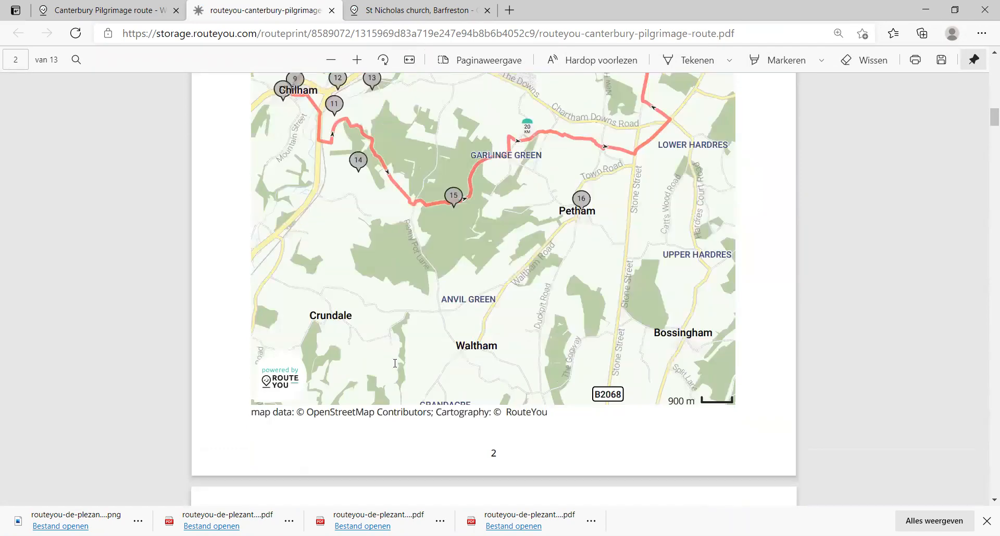
pyautogui.keyDown('ctrl'); pyautogui.scroll(-5, 423, 325); pyautogui.keyUp('ctrl')
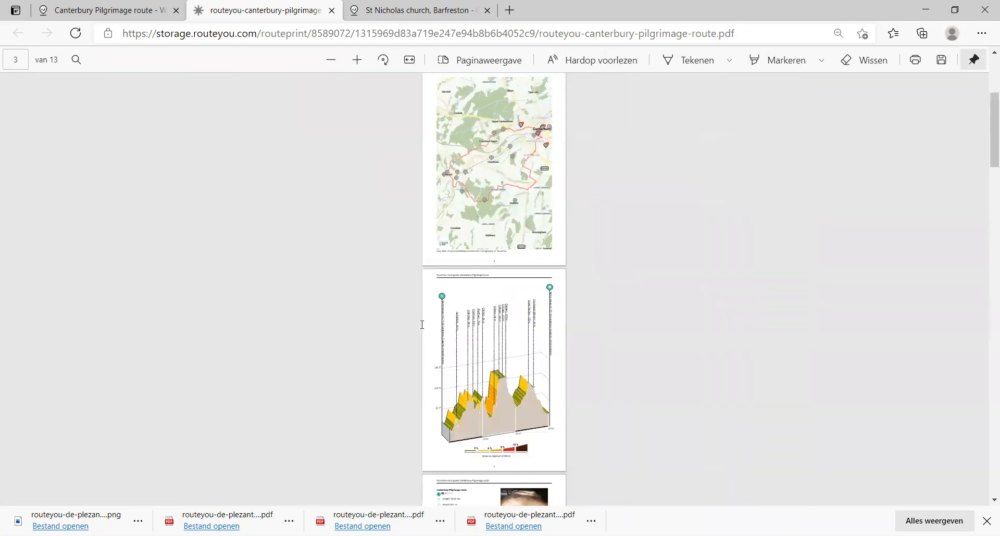
pyautogui.keyDown('ctrl'); pyautogui.scroll(5, 438, 342); pyautogui.keyUp('ctrl')
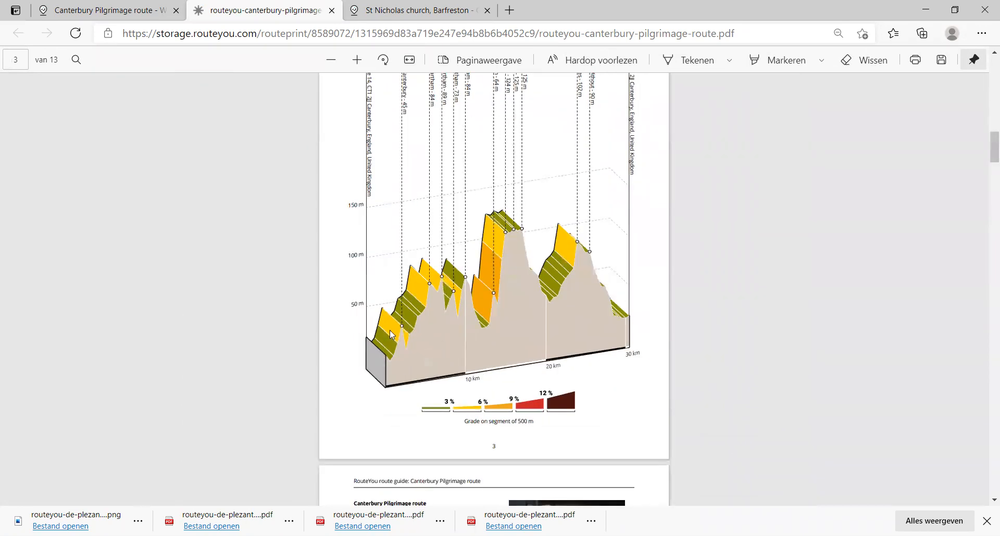
pyautogui.keyDown('ctrl'); pyautogui.scroll(-1, 525, 296); pyautogui.keyUp('ctrl')
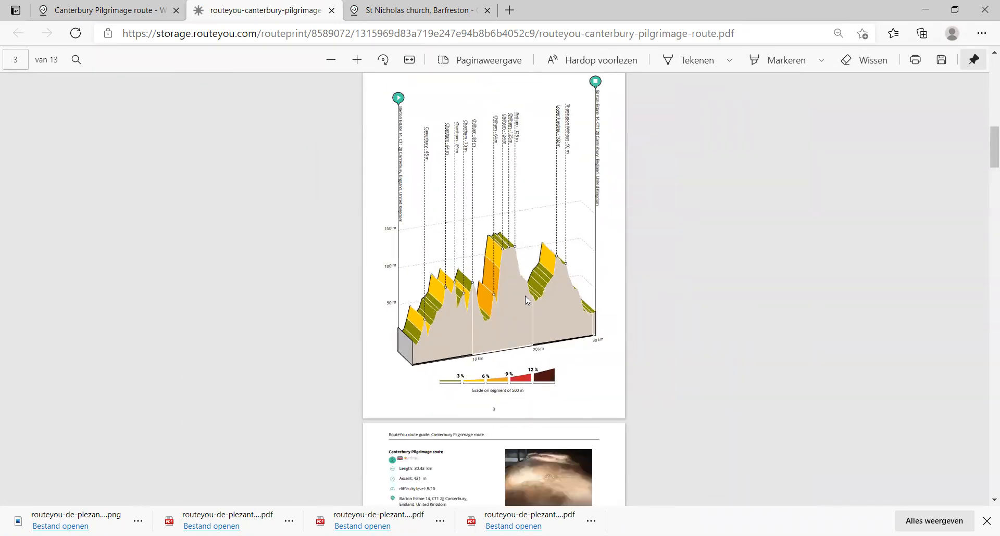
# Read the guide's place-of-interest entries, checking the distance along the route, photo and description given for Chartham.
pyautogui.scroll(-5, 525, 295)
pyautogui.scroll(-8, 505, 300)
pyautogui.scroll(-10, 505, 296)
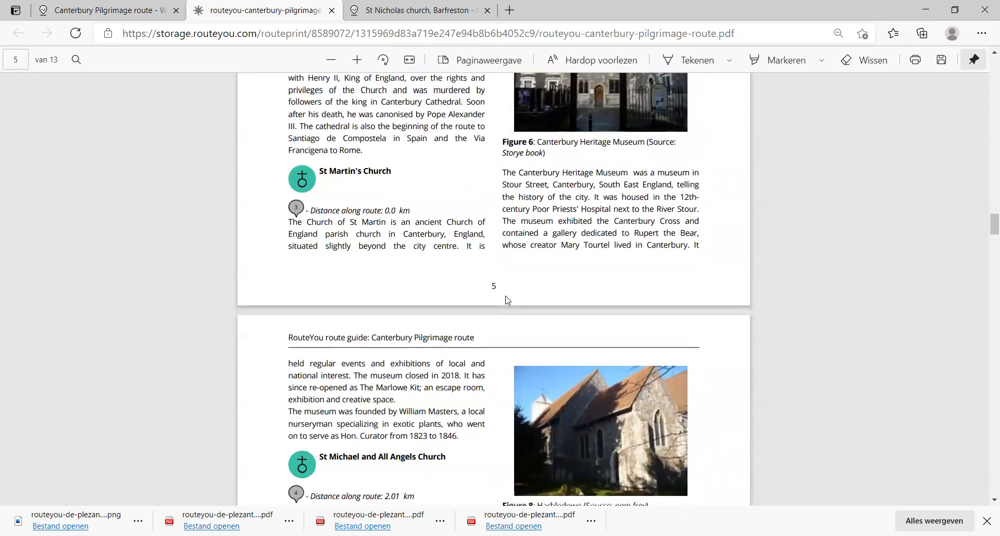
pyautogui.scroll(-3, 534, 318)
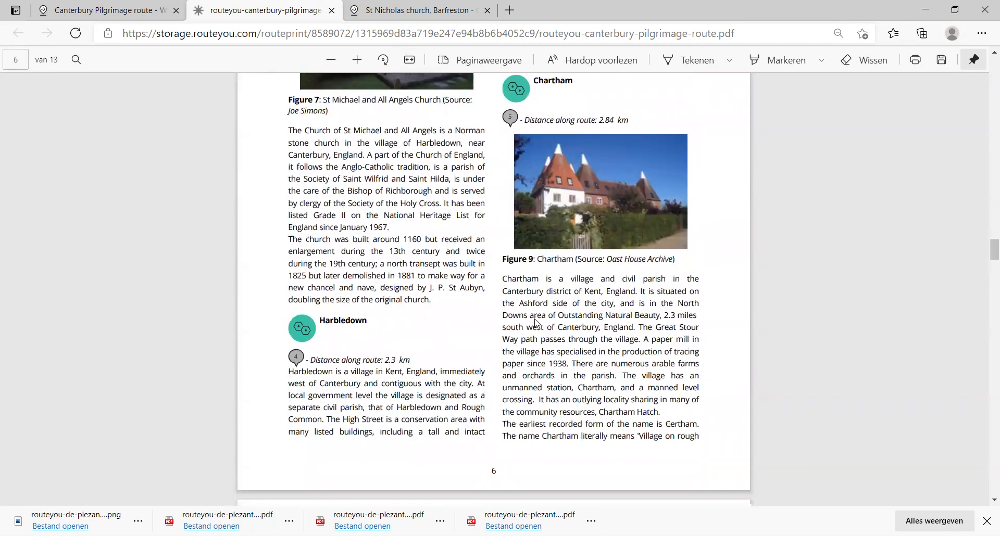
pyautogui.keyDown('ctrl'); pyautogui.scroll(2, 537, 313); pyautogui.keyUp('ctrl')
pyautogui.scroll(2, 555, 253)
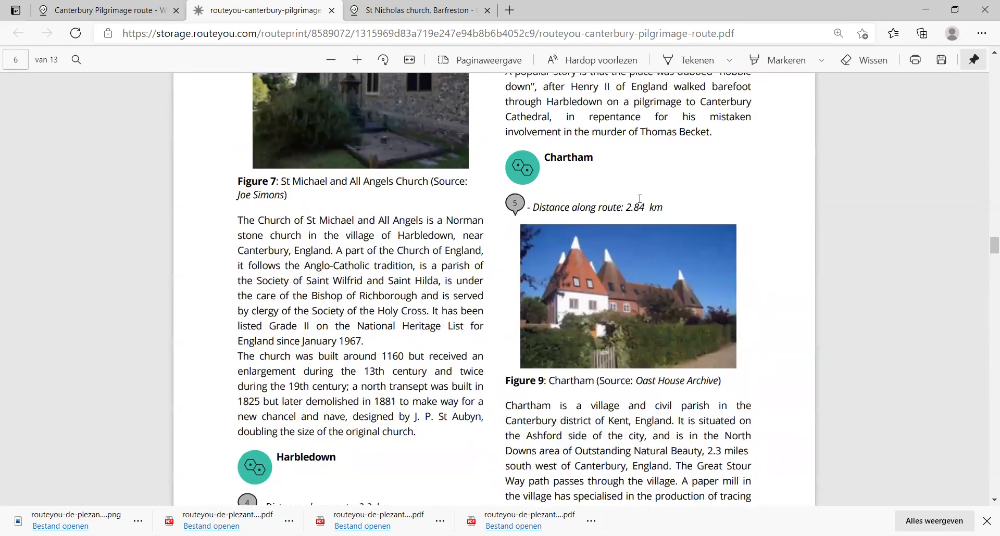
pyautogui.moveTo(623, 207); pyautogui.dragTo(657, 208)
pyautogui.scroll(-4, 541, 321)
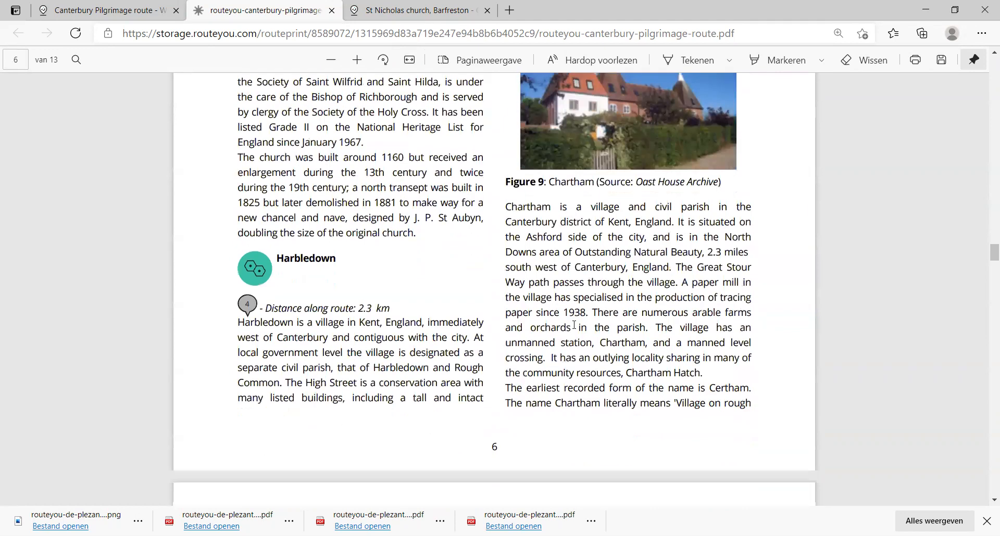
pyautogui.moveTo(524, 198); pyautogui.dragTo(575, 334)
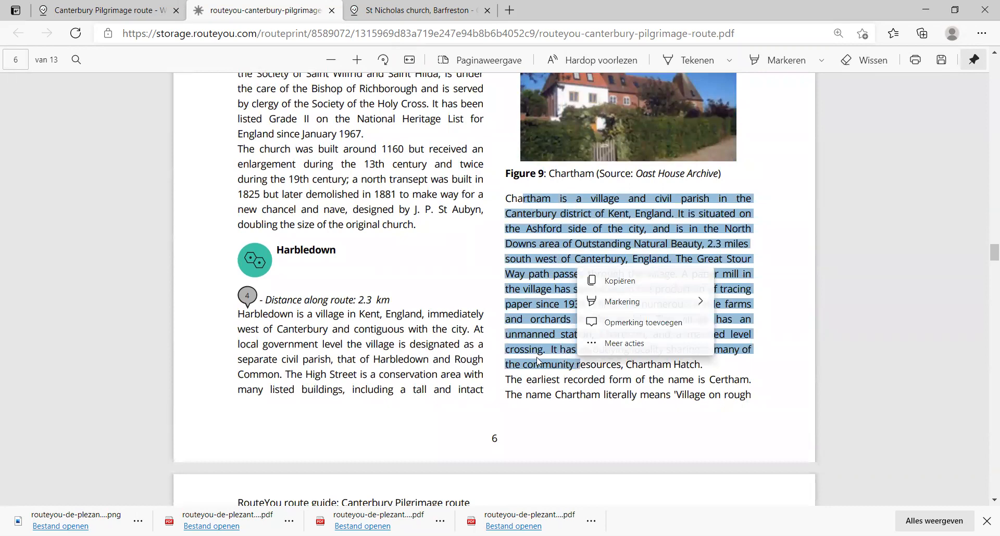
pyautogui.scroll(-6, 571, 359)
pyautogui.scroll(14, 537, 354)
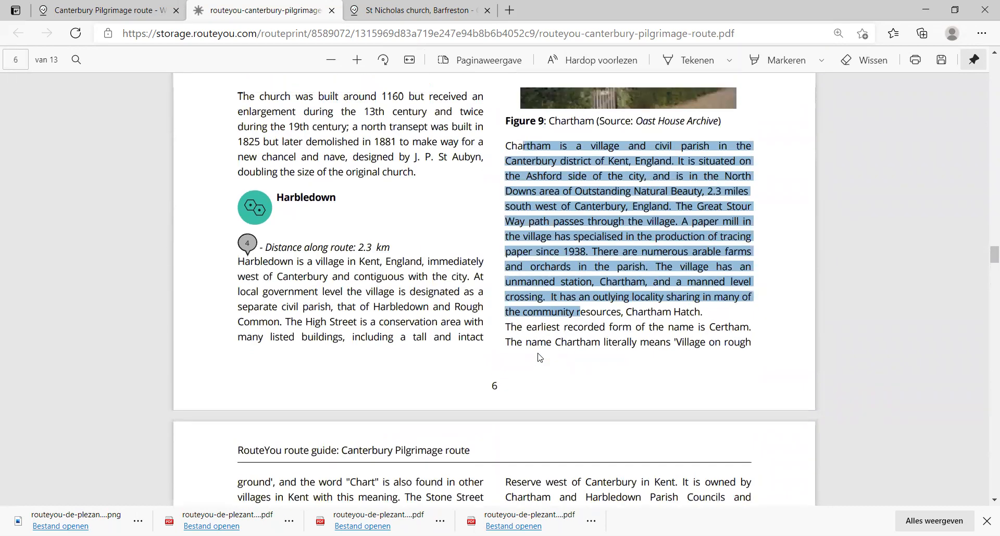
# Go back to the guide's cover page and return to the Canterbury Pilgrimage route page in RouteYou.
pyautogui.moveTo(986, 246); pyautogui.dragTo(986, 72)
pyautogui.keyDown('ctrl'); pyautogui.scroll(-5, 672, 284); pyautogui.keyUp('ctrl')
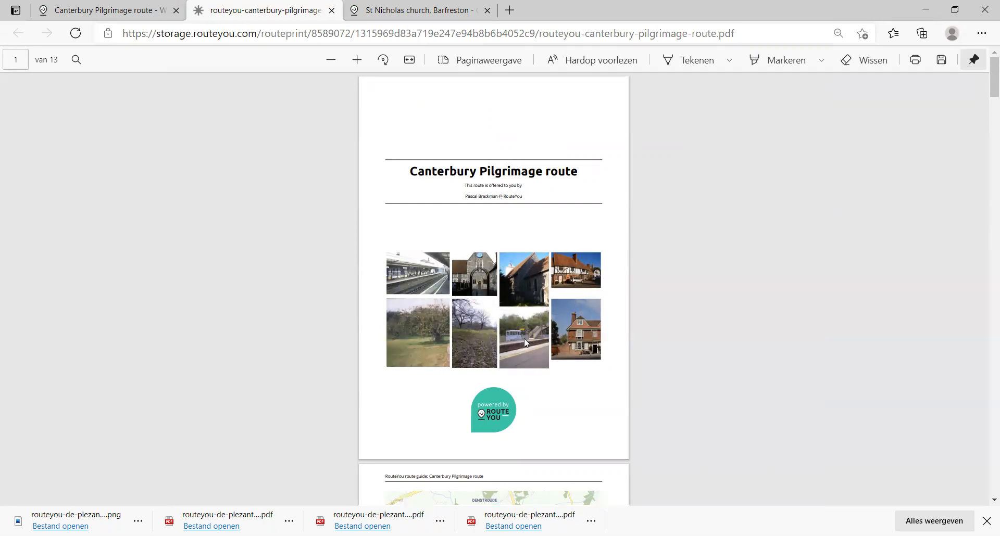
pyautogui.click(127, 12)
pyautogui.click(557, 256)
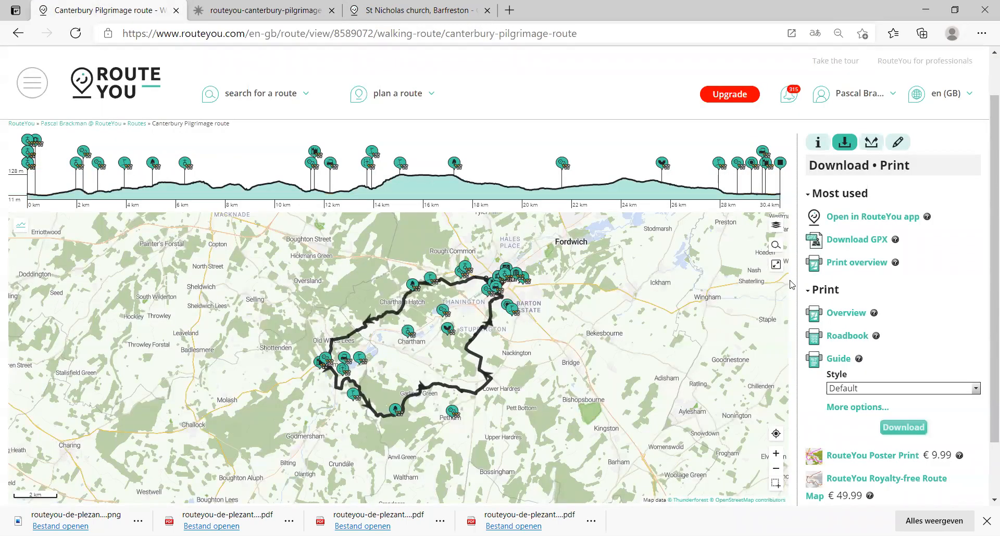
pyautogui.click(725, 3)
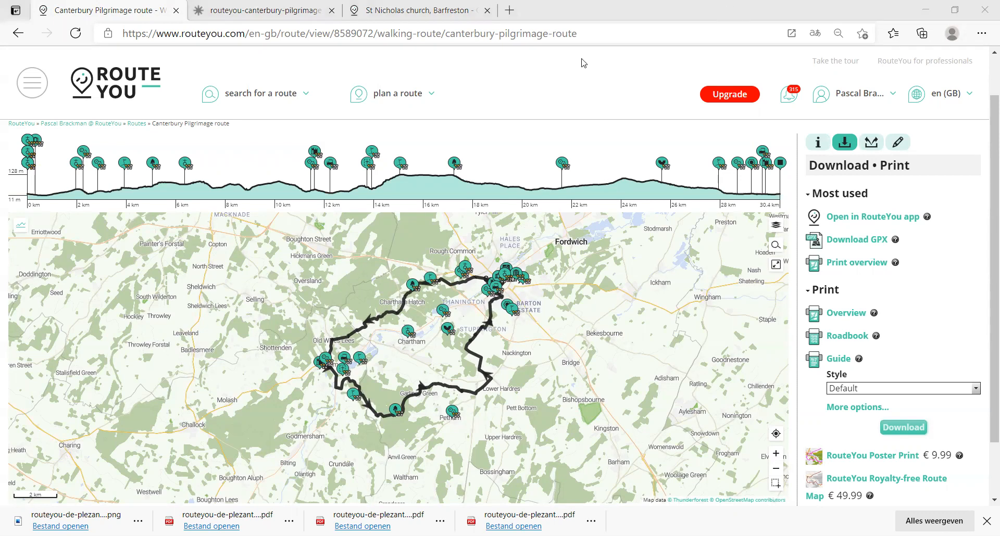